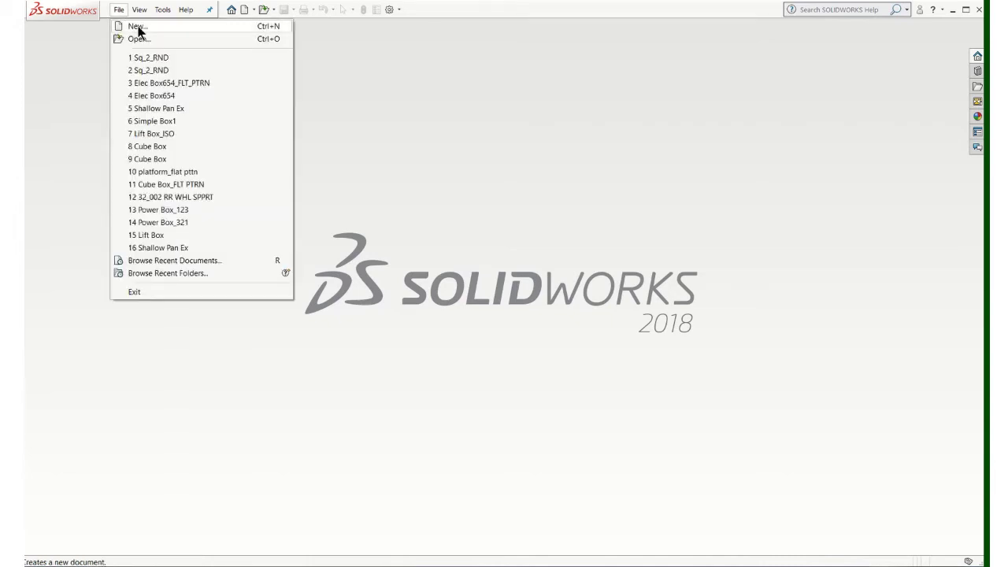
# Create a new blank Part document (Part2) and bring up the sketch tools.
pyautogui.click(135, 25)
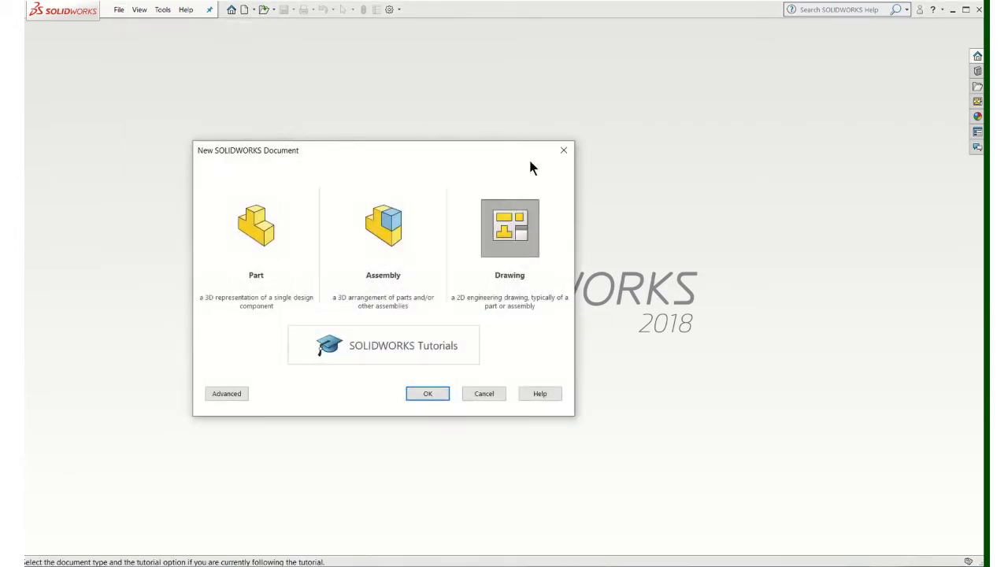
pyautogui.click(272, 235)
pyautogui.click(428, 395)
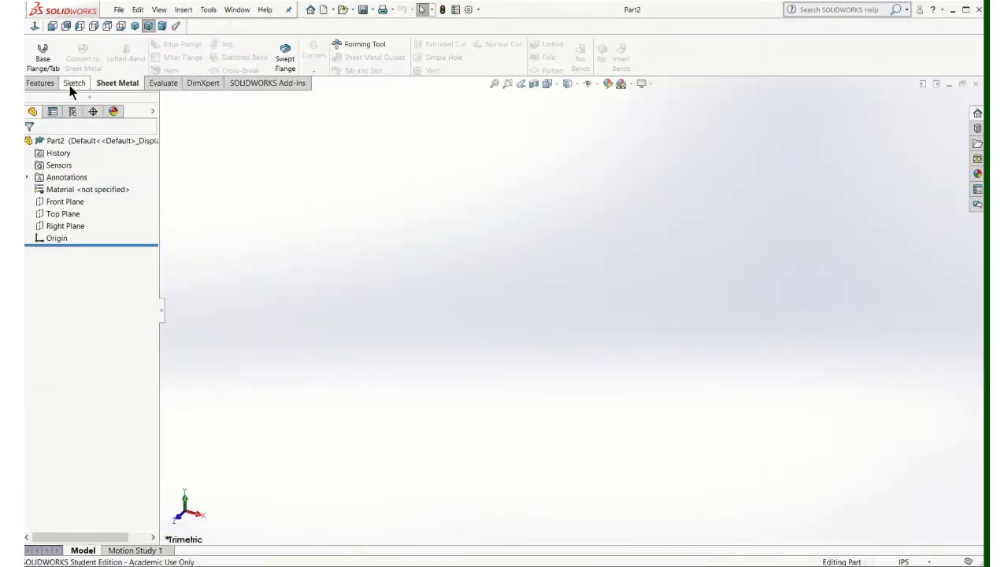
pyautogui.click(70, 82)
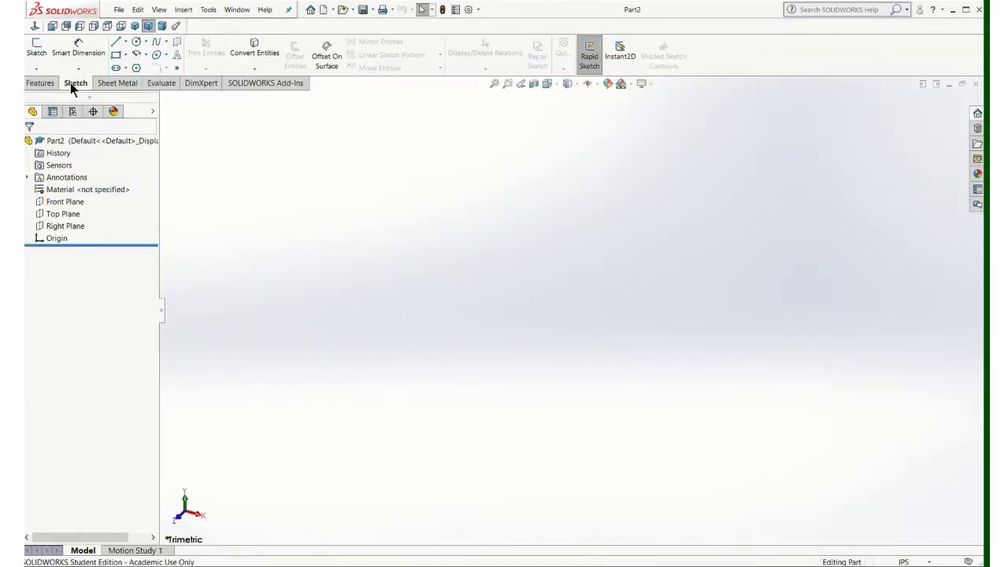
# On the Top Plane, draw a center rectangle centred on the origin.
pyautogui.click(36, 47)
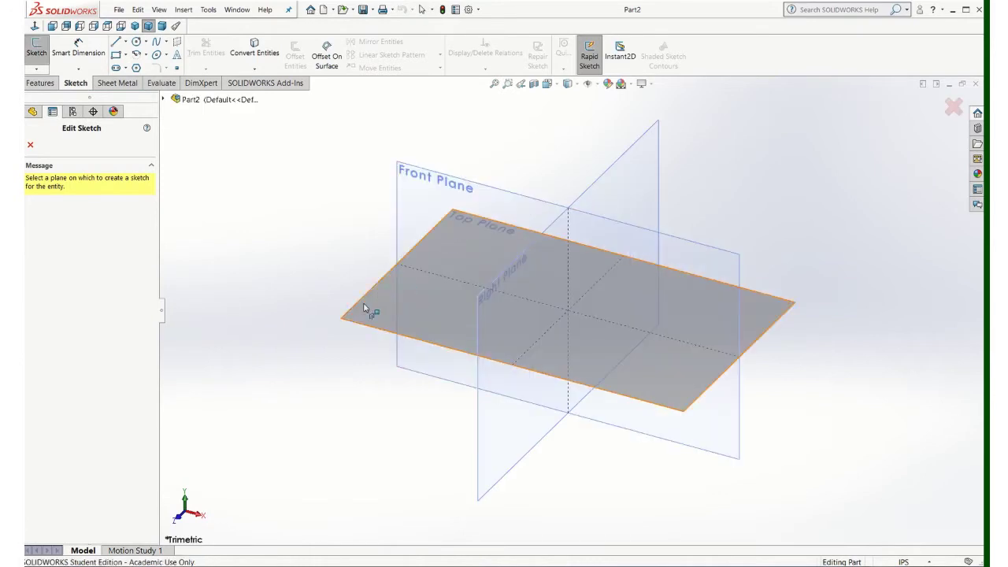
pyautogui.click(366, 310)
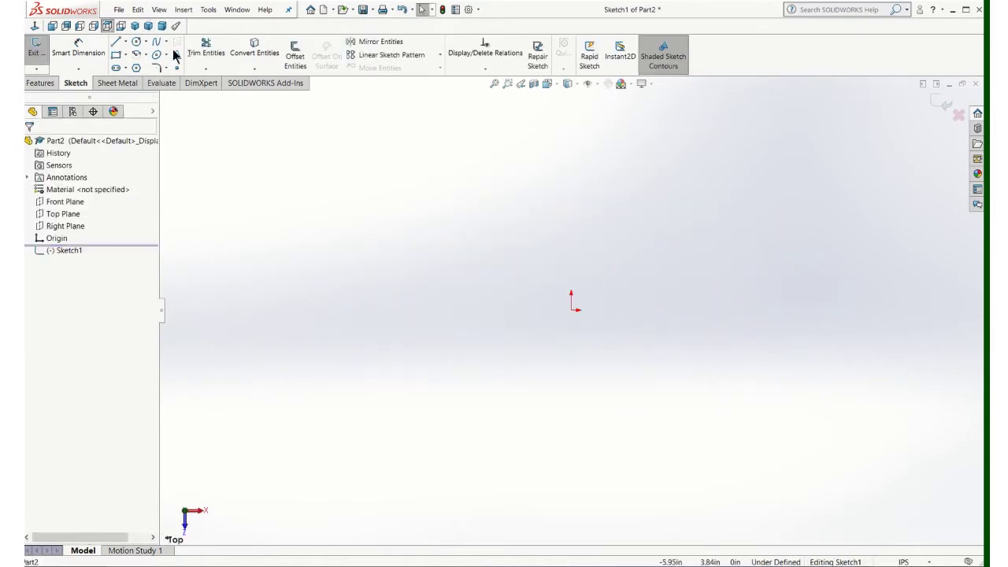
pyautogui.click(126, 55)
pyautogui.click(134, 77)
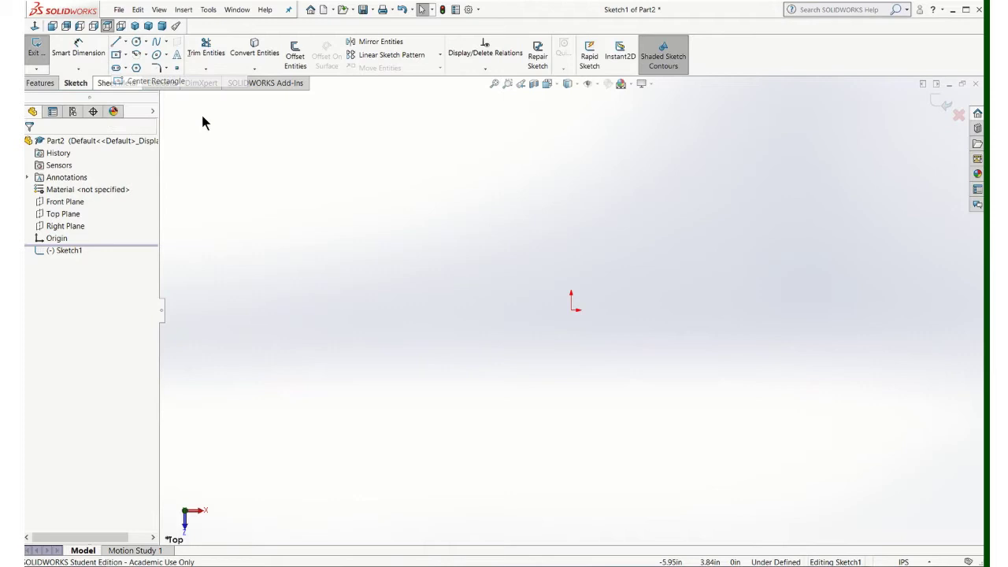
pyautogui.click(572, 310)
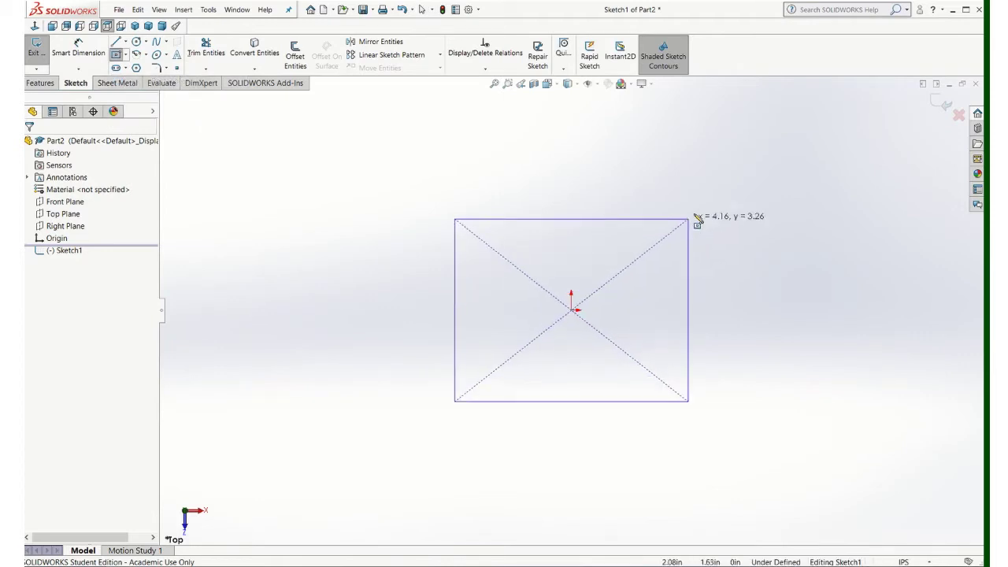
pyautogui.click(730, 196)
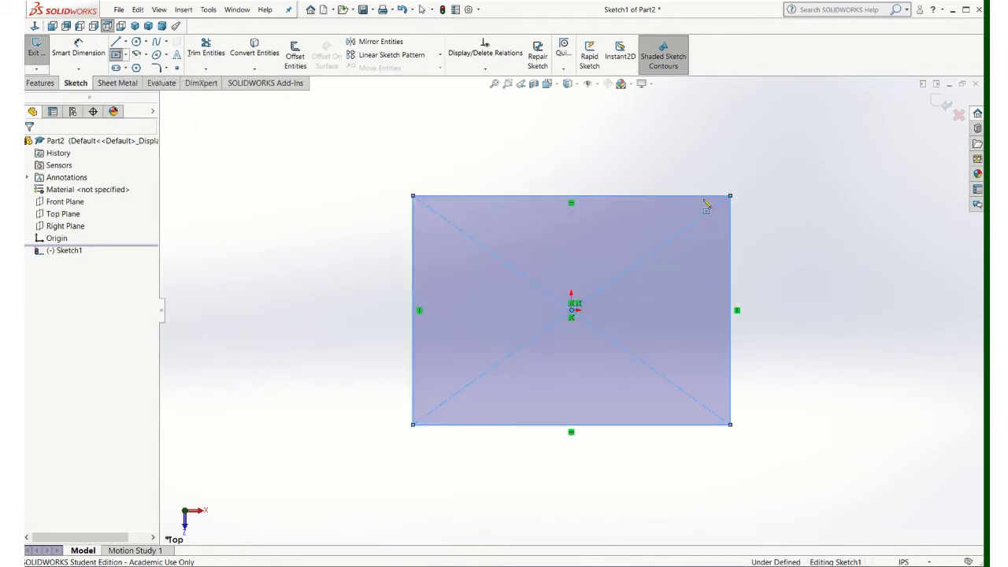
# Dimension the rectangle 18 wide and 10 tall.
pyautogui.click(77, 50)
pyautogui.click(556, 196)
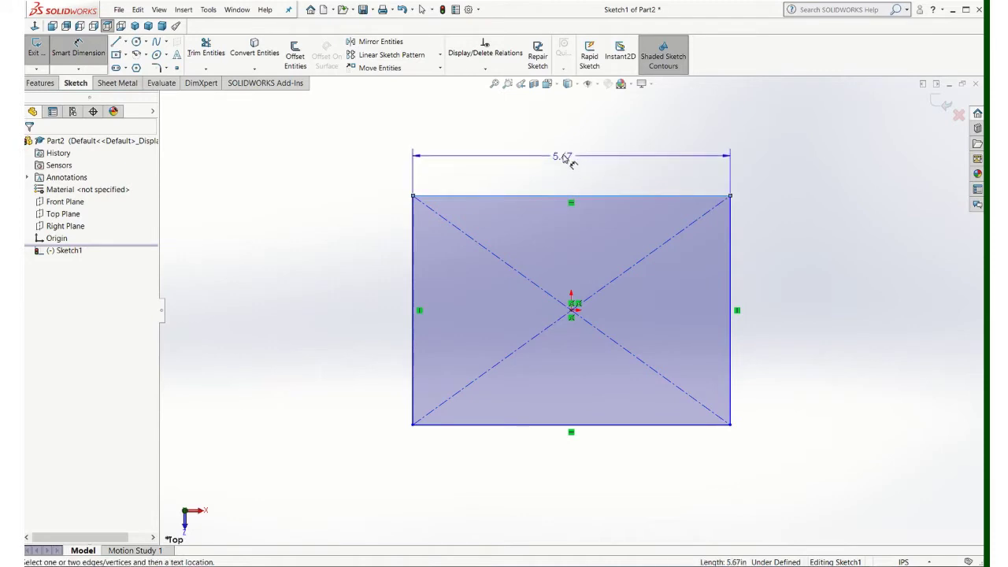
pyautogui.click(564, 153)
pyautogui.write('18')
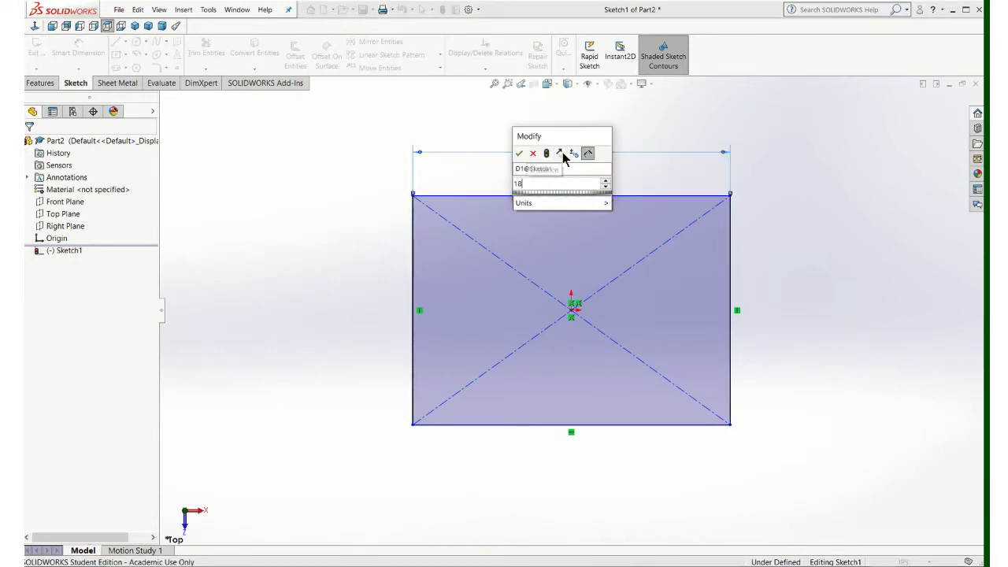
pyautogui.press('Return')
pyautogui.click(420, 309)
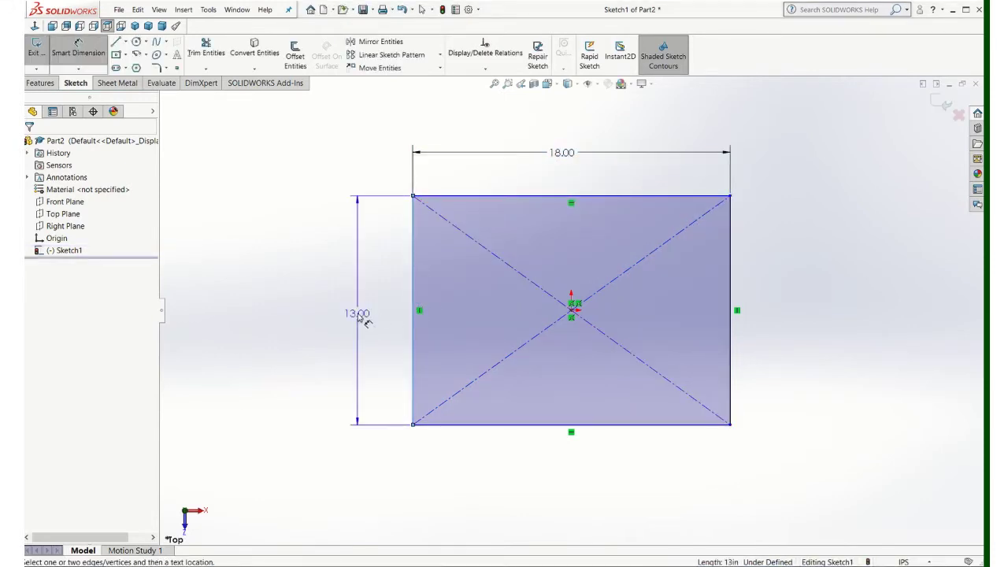
pyautogui.click(358, 315)
pyautogui.write('10')
pyautogui.press('Return')
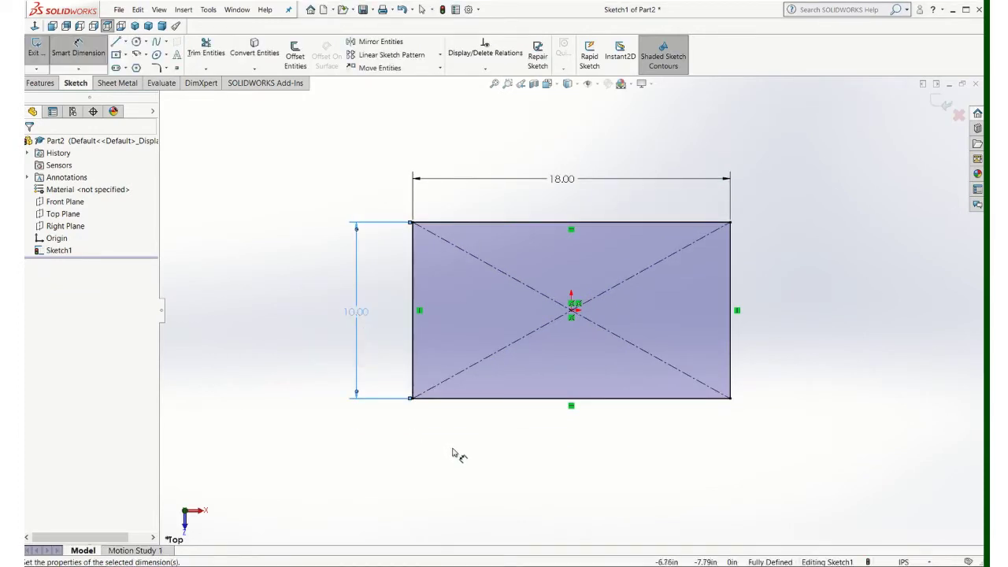
# Apply 0.25 in sketch fillets to all four rectangle corners by box-selecting them.
pyautogui.click(208, 290)
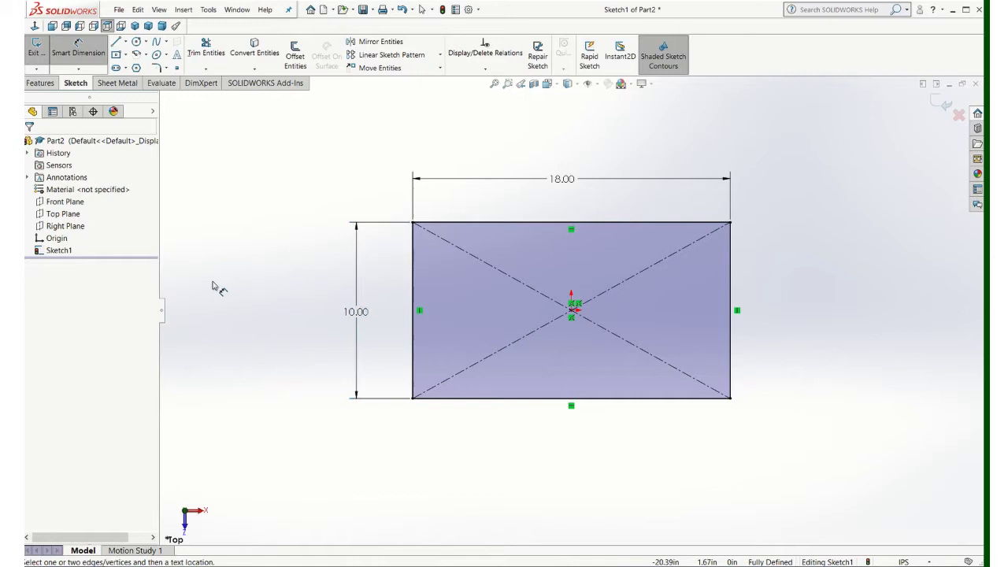
pyautogui.press('Escape')
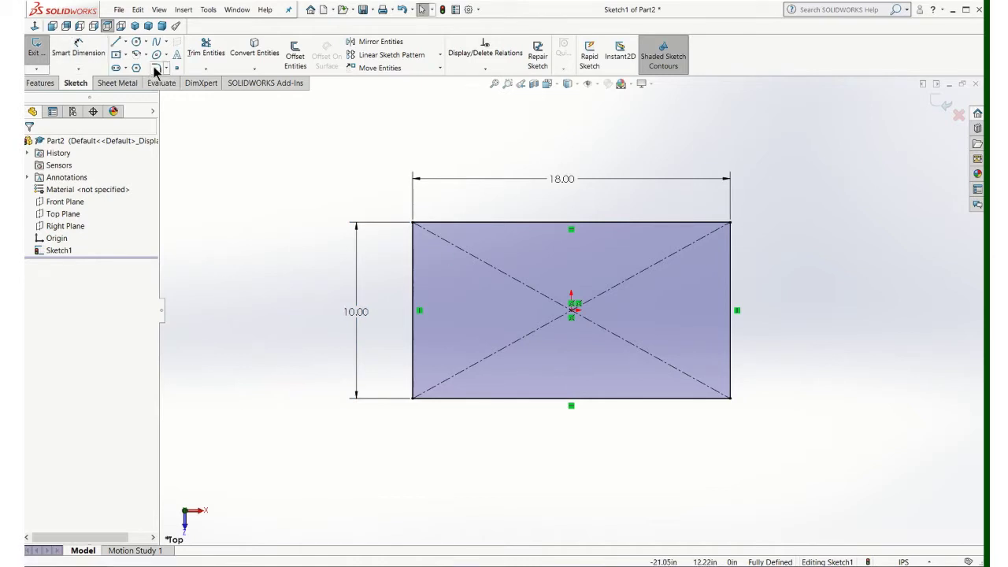
pyautogui.click(155, 68)
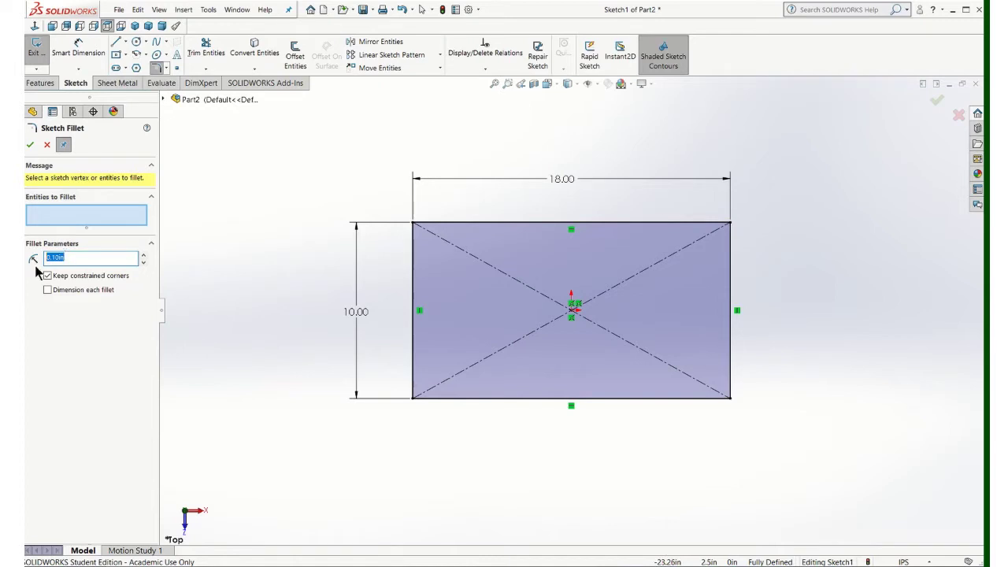
pyautogui.write('1')
pyautogui.write('25')
pyautogui.moveTo(322, 161); pyautogui.dragTo(800, 442)
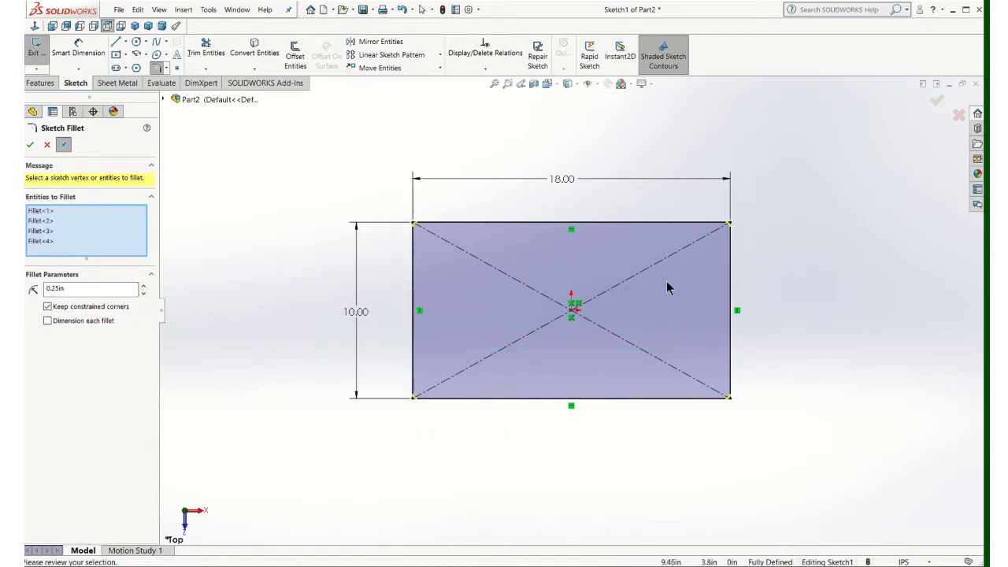
pyautogui.click(30, 145)
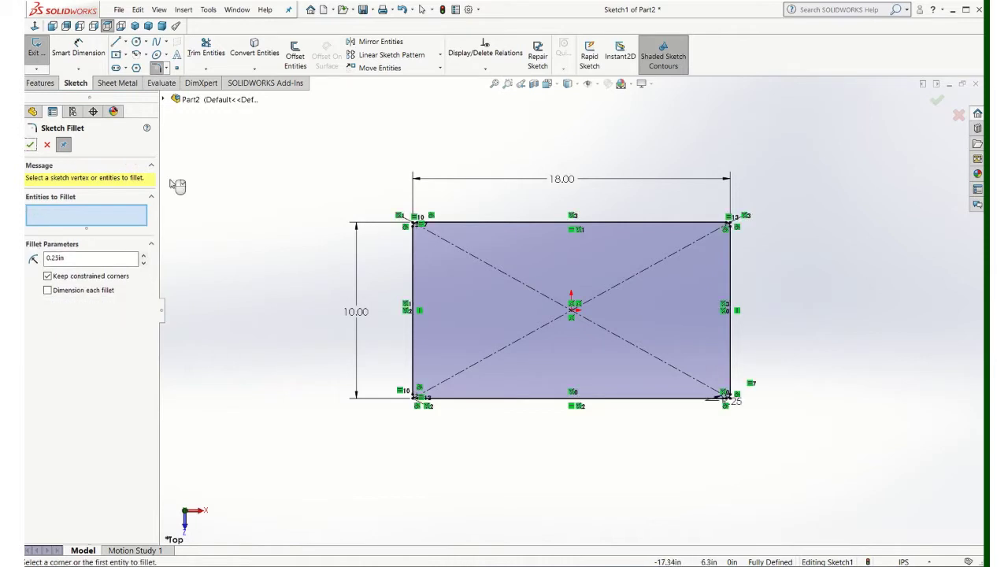
# Draw a small center rectangle straddling the middle of the rectangle's bottom edge.
pyautogui.click(30, 145)
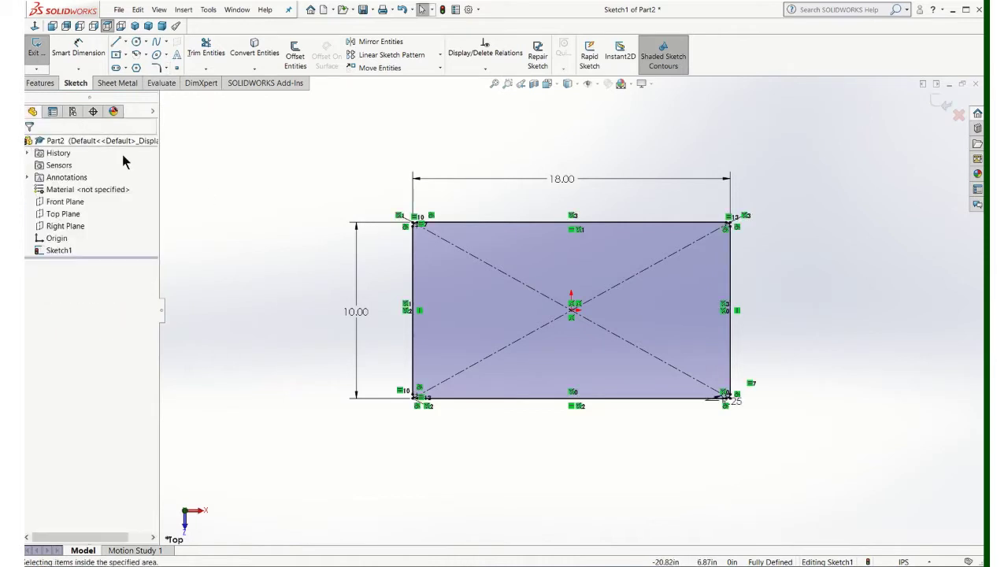
pyautogui.scroll(-3, 591, 398)
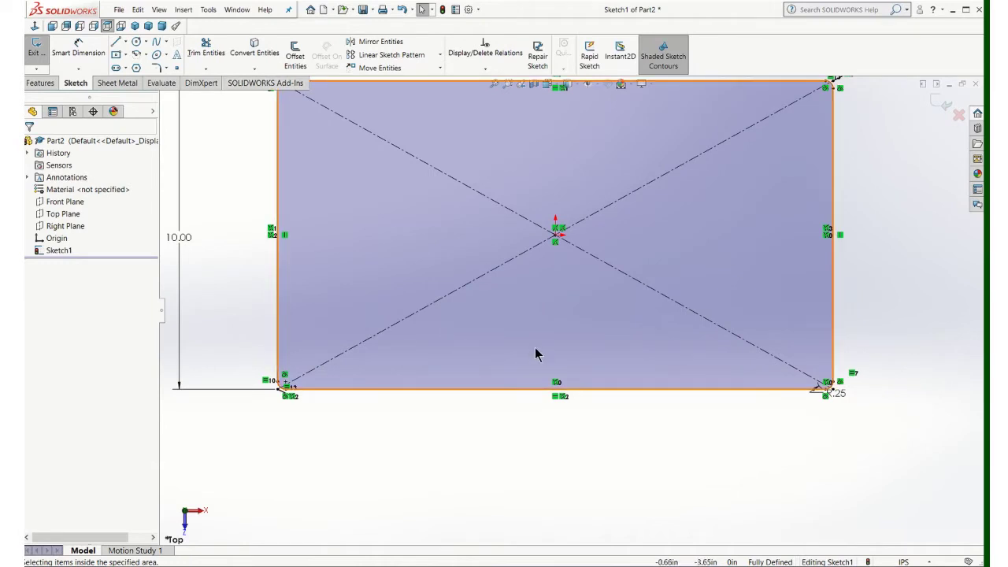
pyautogui.click(125, 55)
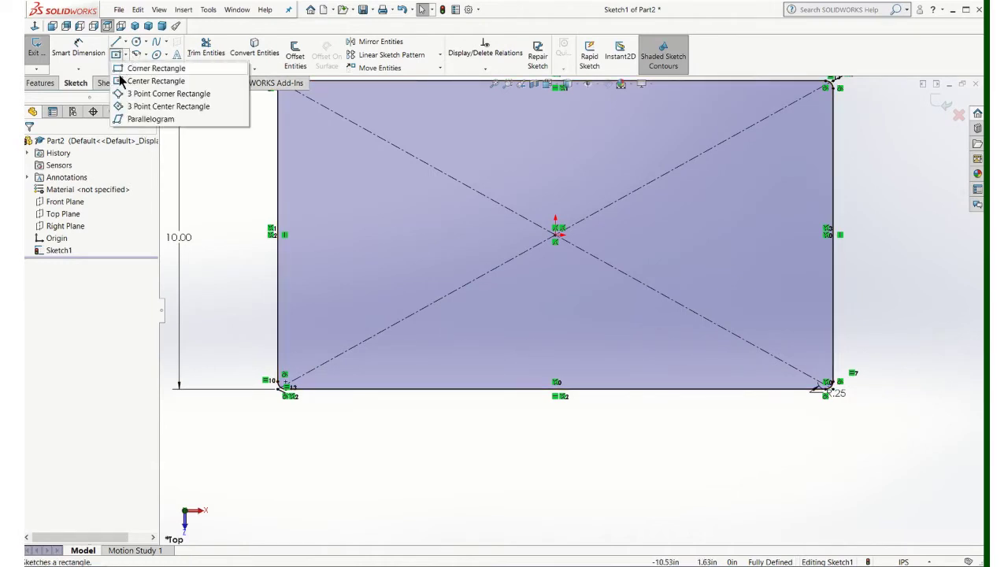
pyautogui.click(126, 81)
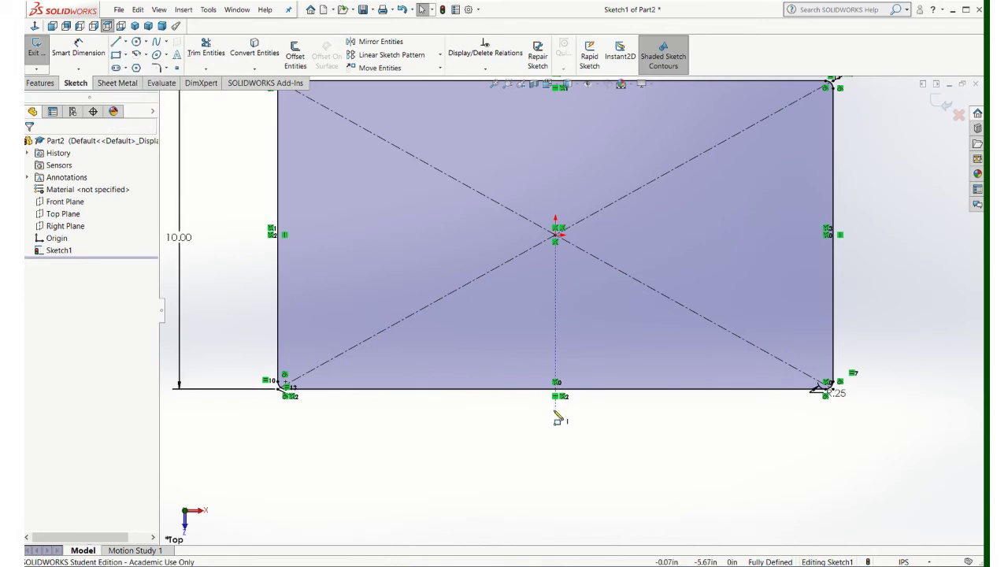
pyautogui.click(538, 360)
pyautogui.click(592, 430)
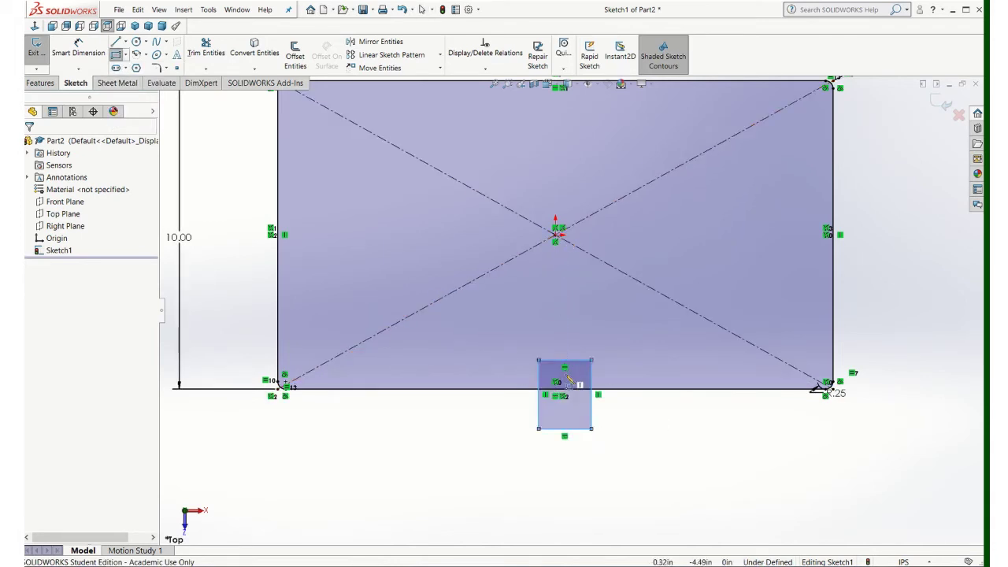
# Power-trim the small rectangle and the bottom edge between it, leaving a gap.
pyautogui.click(205, 47)
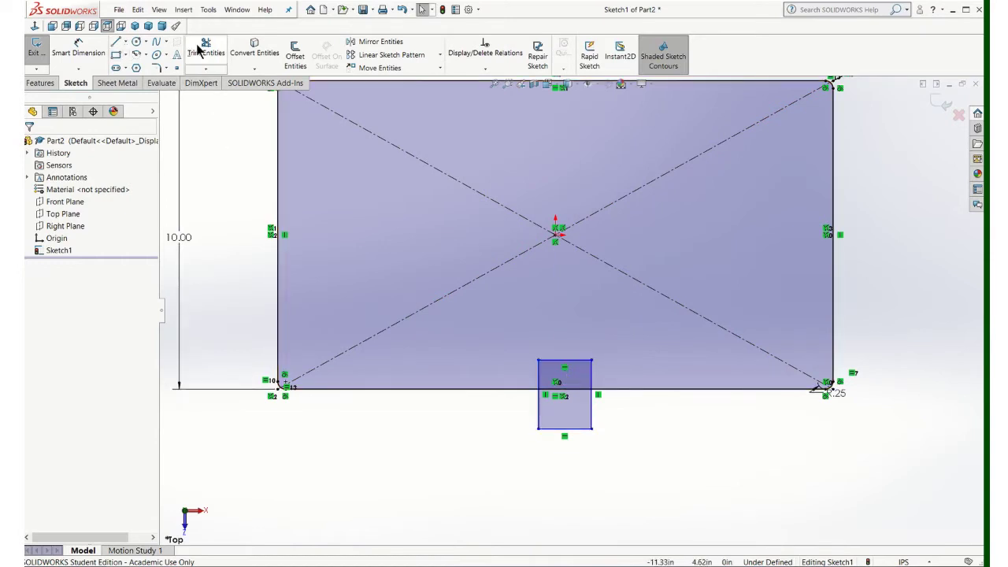
pyautogui.moveTo(562, 380)
pyautogui.mouseDown()
pyautogui.moveTo(568, 407)
pyautogui.moveTo(519, 367)
pyautogui.moveTo(558, 347)
pyautogui.moveTo(598, 364)
pyautogui.moveTo(566, 388)
pyautogui.moveTo(602, 416)
pyautogui.moveTo(582, 417)
pyautogui.moveTo(574, 443)
pyautogui.mouseUp()
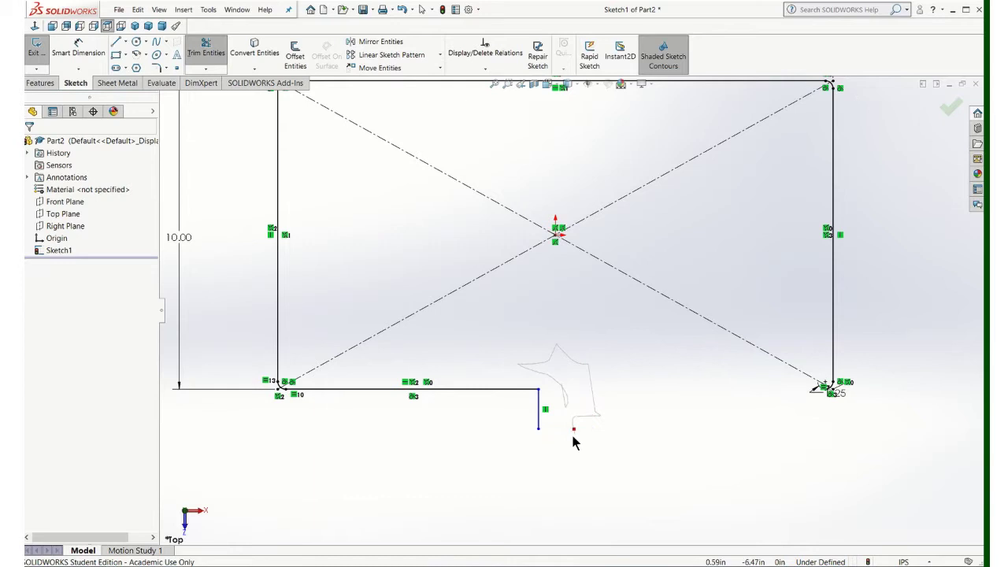
pyautogui.click(403, 11)
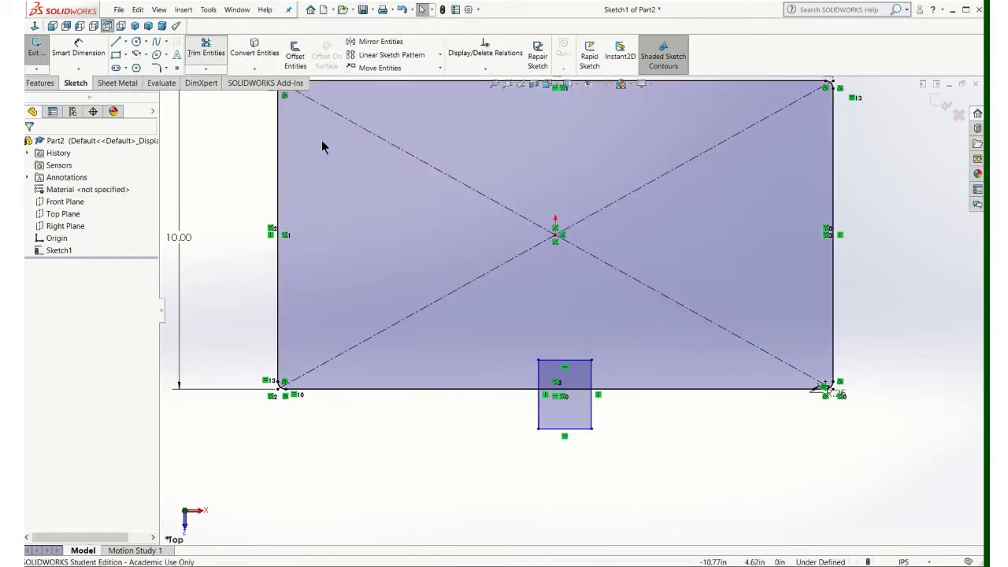
pyautogui.moveTo(573, 416)
pyautogui.mouseDown()
pyautogui.moveTo(555, 358)
pyautogui.moveTo(531, 363)
pyautogui.moveTo(594, 362)
pyautogui.moveTo(576, 390)
pyautogui.moveTo(598, 403)
pyautogui.moveTo(557, 434)
pyautogui.moveTo(541, 412)
pyautogui.moveTo(526, 416)
pyautogui.moveTo(564, 434)
pyautogui.mouseUp()
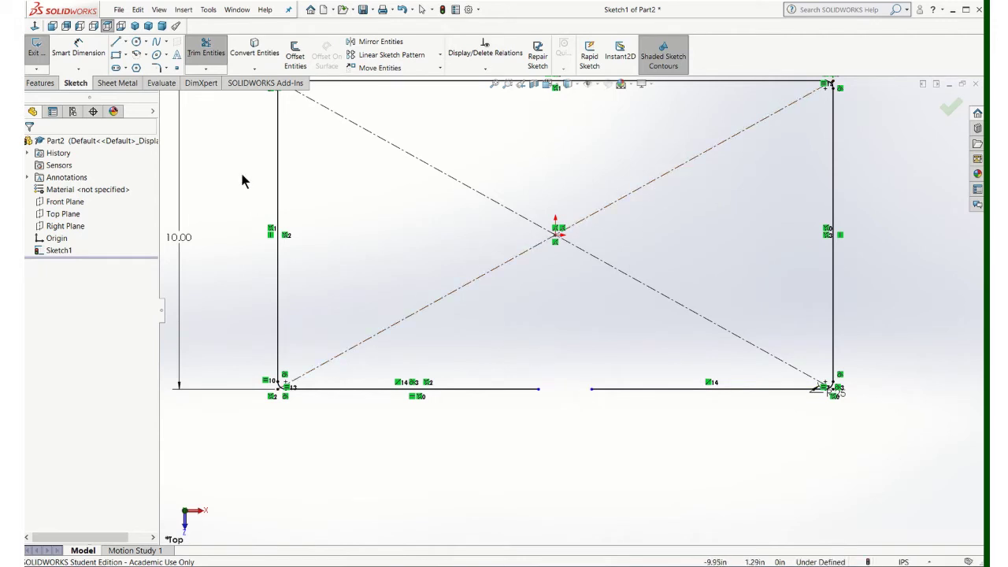
# Dimension the distance between the two bottom-gap endpoints to 0.
pyautogui.click(77, 48)
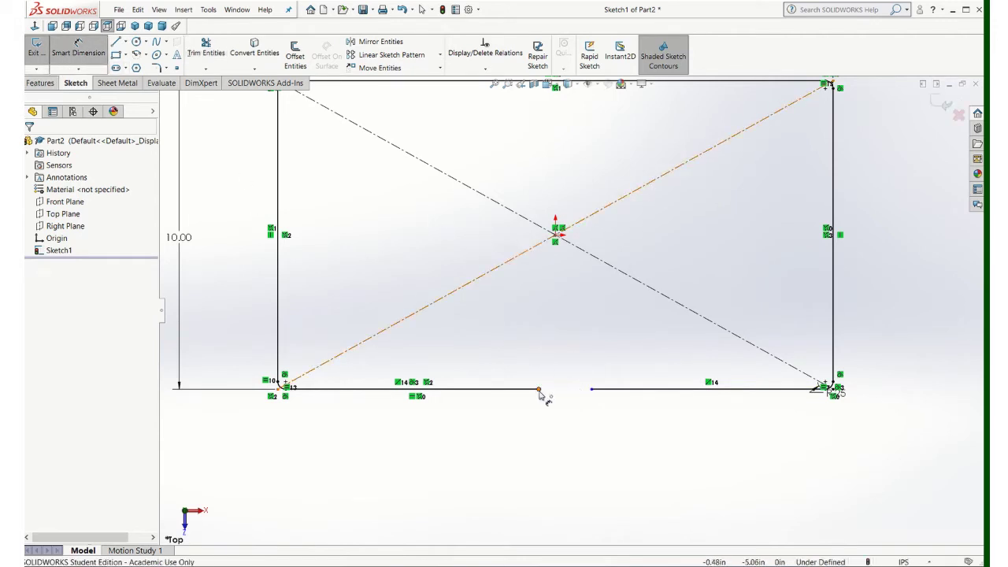
pyautogui.click(592, 389)
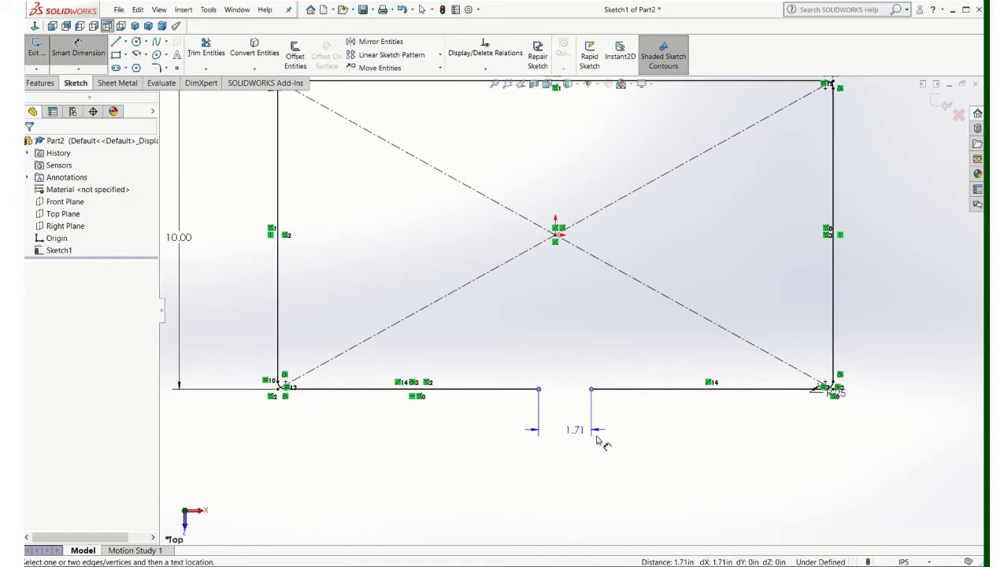
pyautogui.click(659, 446)
pyautogui.write('06')
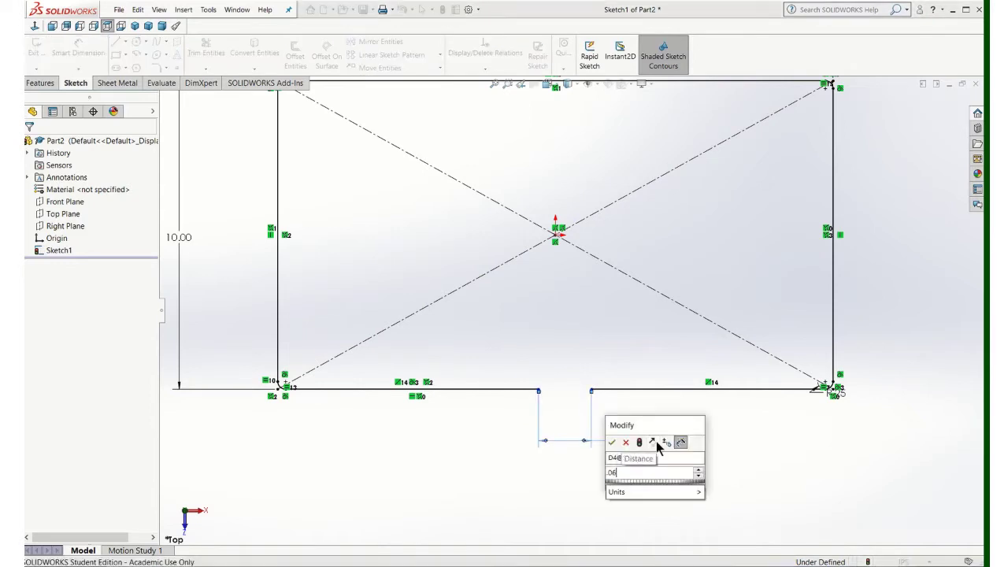
pyautogui.press('Return')
# Dimension the bottom gap point to the top centre point so it sits on the centreline.
pyautogui.scroll(-5, 567, 398)
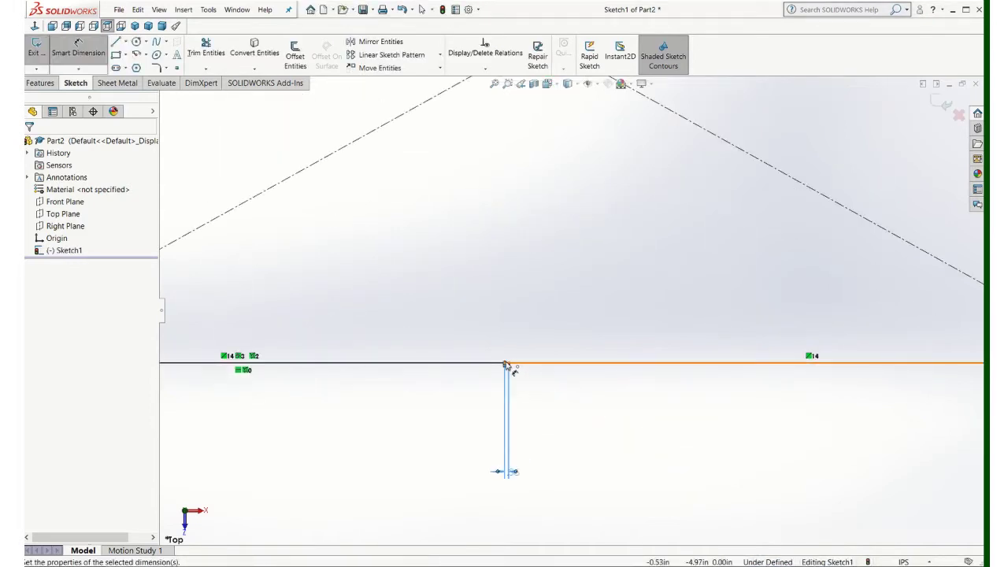
pyautogui.scroll(2, 555, 299)
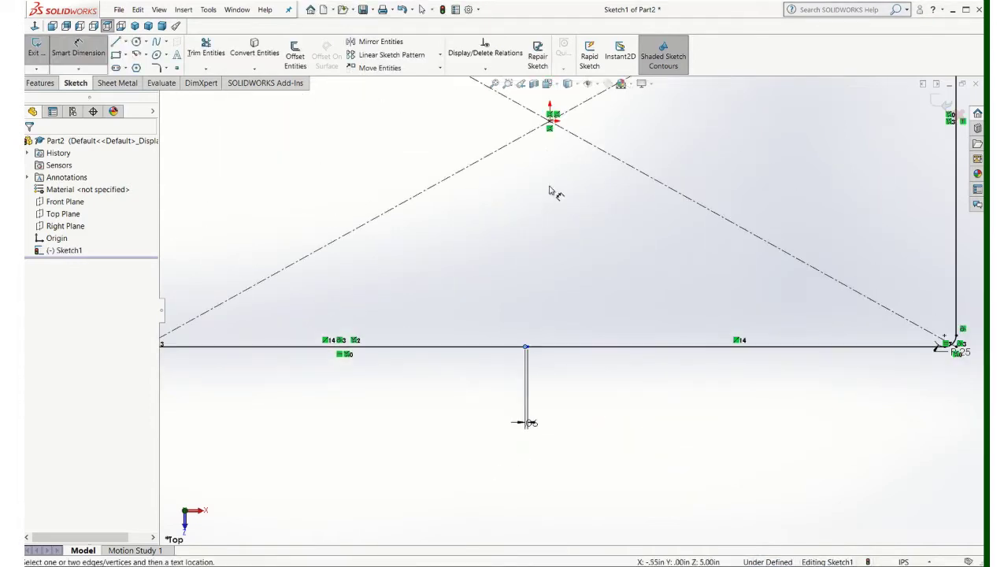
pyautogui.click(550, 119)
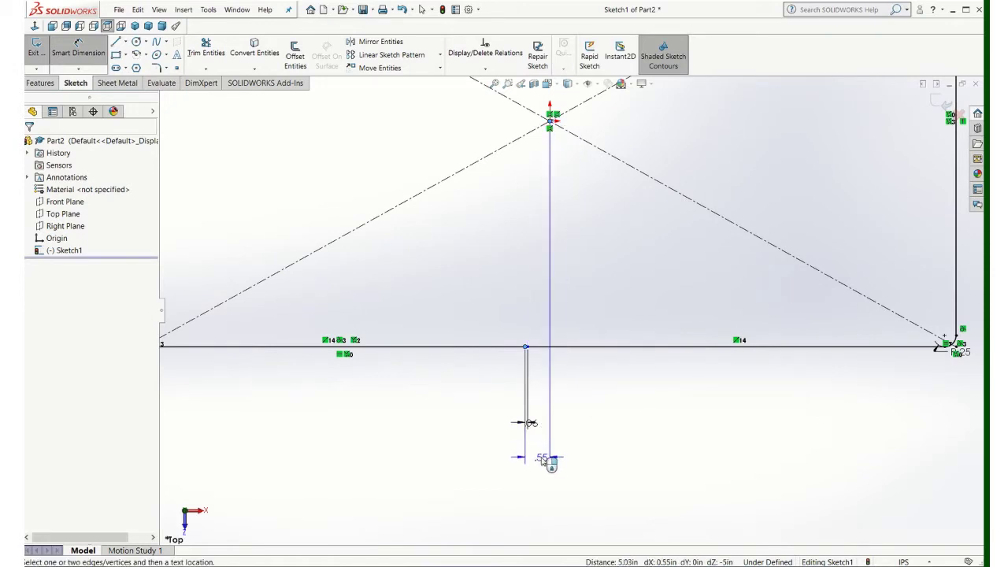
pyautogui.click(540, 462)
pyautogui.press('Return')
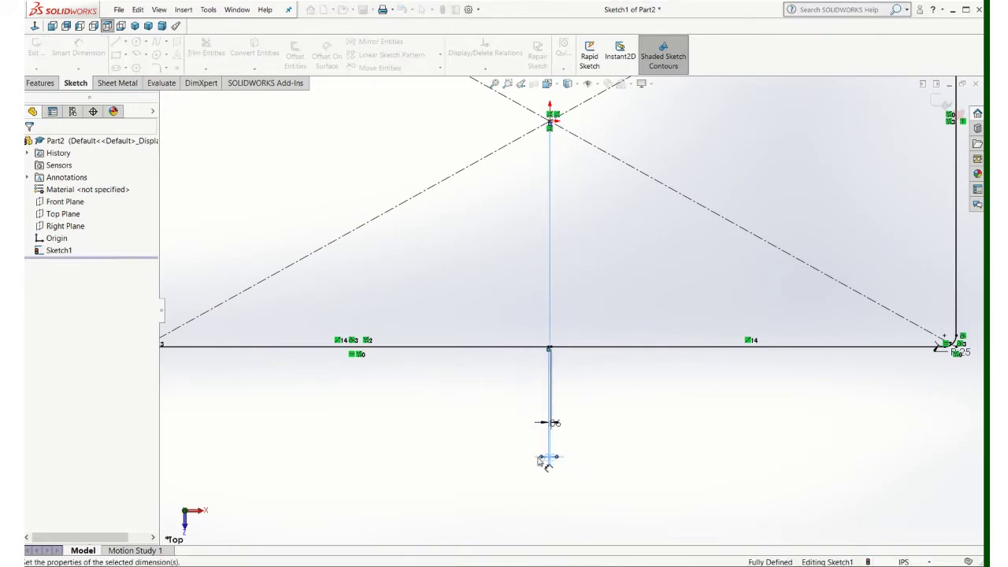
# Exit Sketch1, rotate into 3D, and show the Top Plane.
pyautogui.press('f')
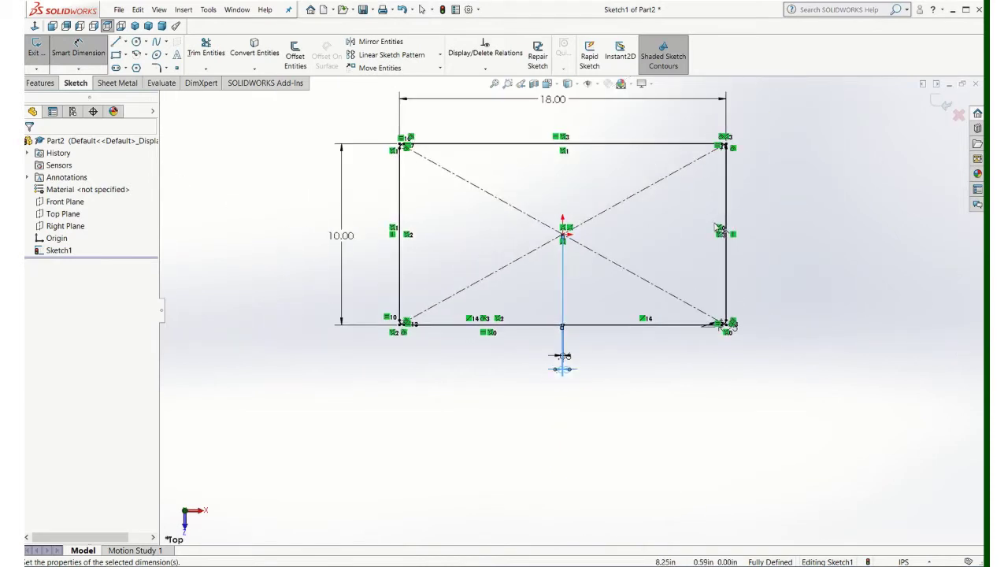
pyautogui.click(940, 101)
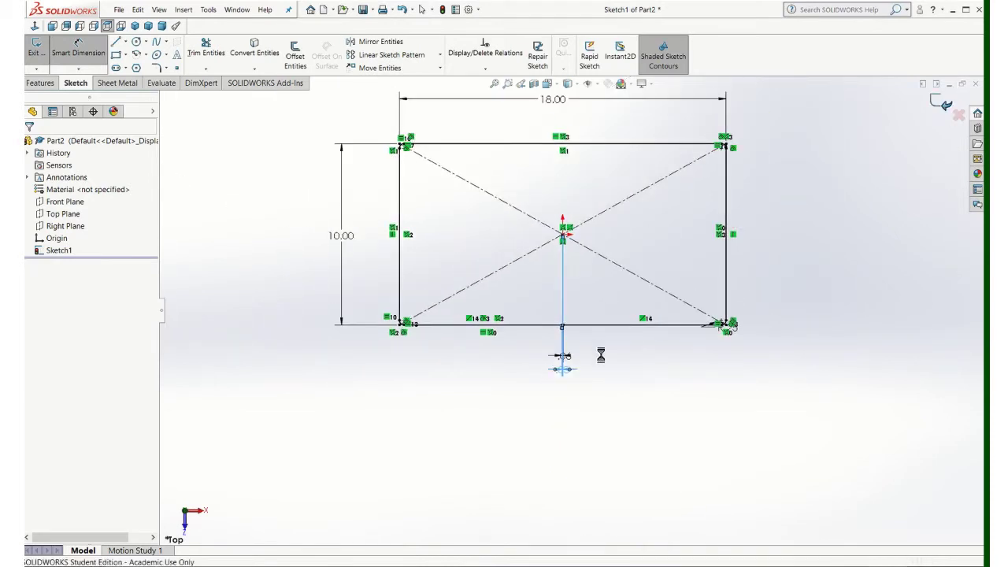
pyautogui.moveTo(628, 368)
pyautogui.mouseDown(button='middle')
pyautogui.moveTo(603, 383)
pyautogui.moveTo(576, 322)
pyautogui.moveTo(550, 371)
pyautogui.mouseUp(button='middle')
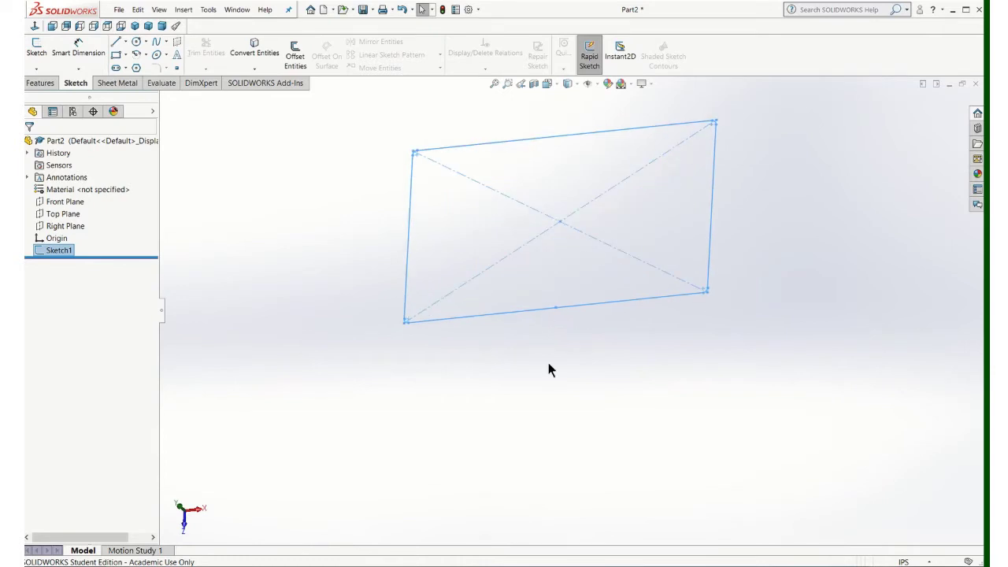
pyautogui.rightClick(56, 214)
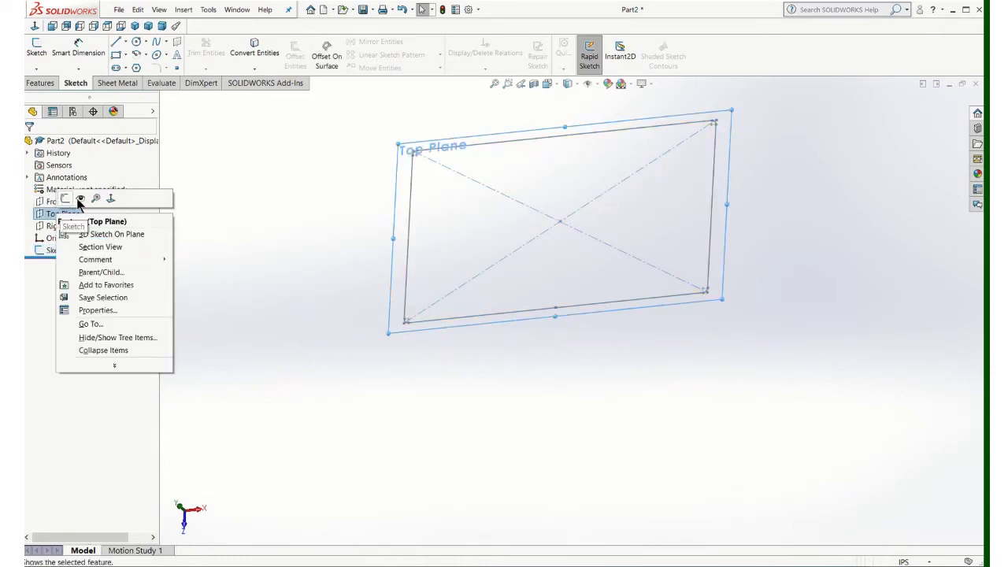
pyautogui.click(54, 200)
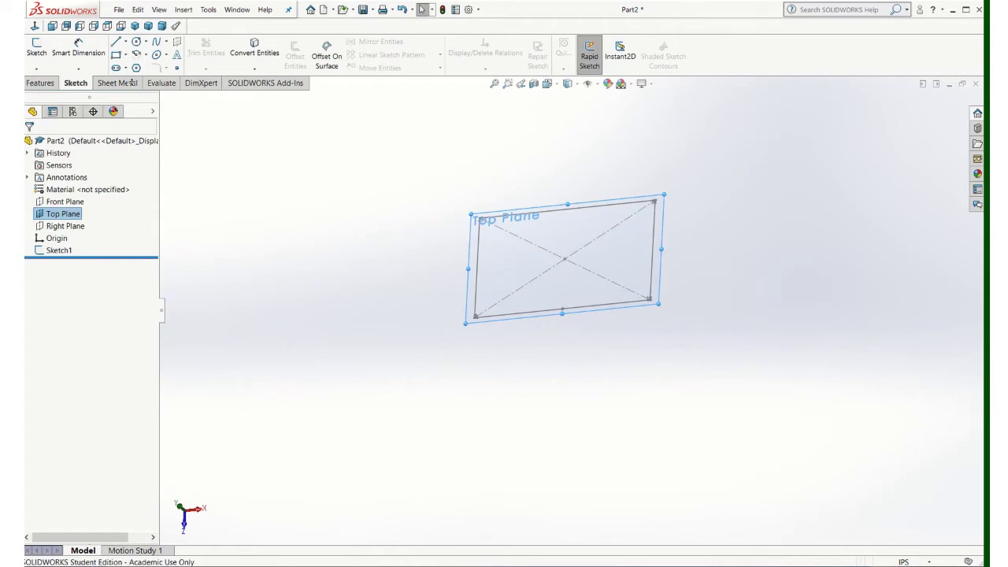
# Create Plane1 offset 18 in from the Top Plane.
pyautogui.click(36, 82)
pyautogui.click(522, 67)
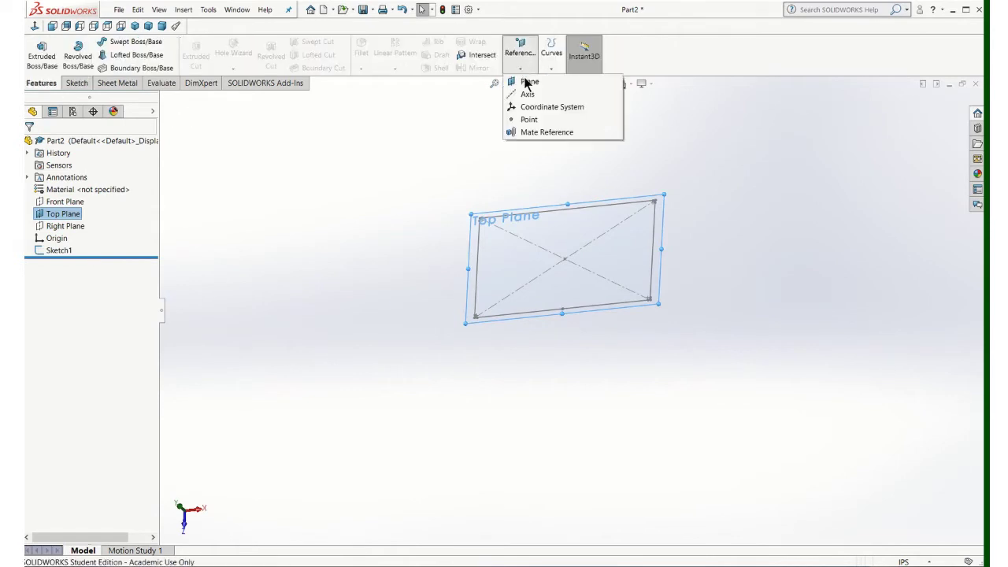
pyautogui.click(526, 82)
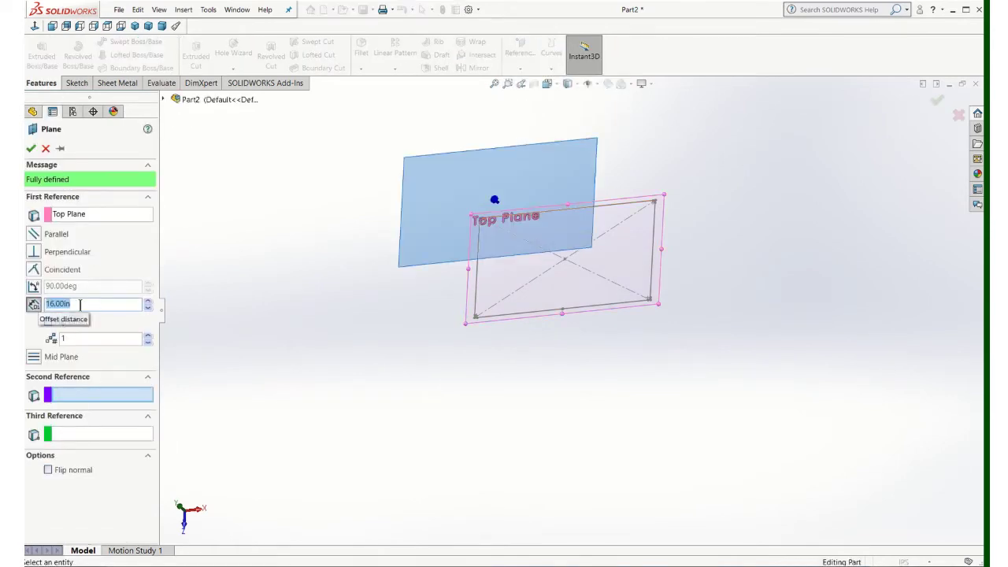
pyautogui.write('18')
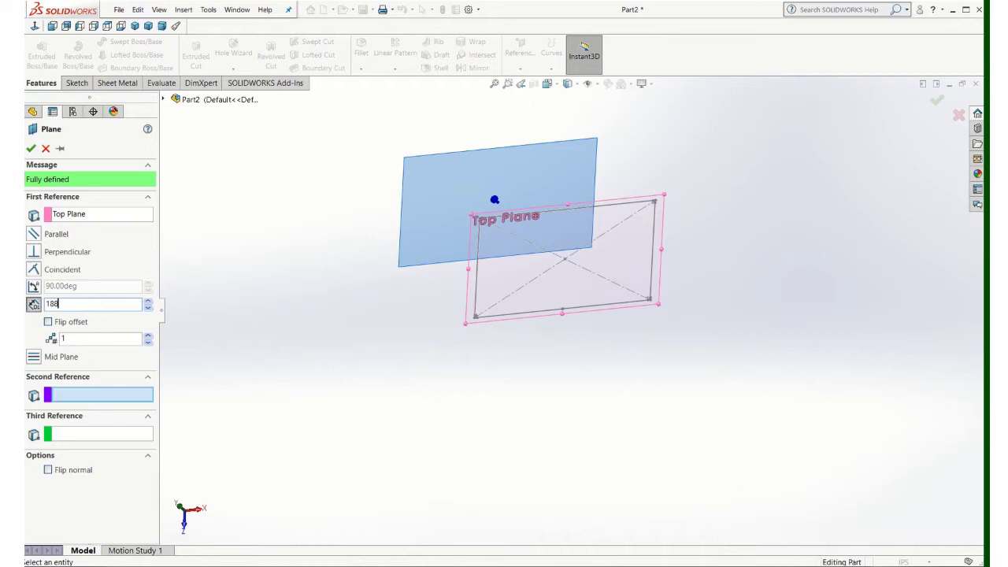
pyautogui.press('Return')
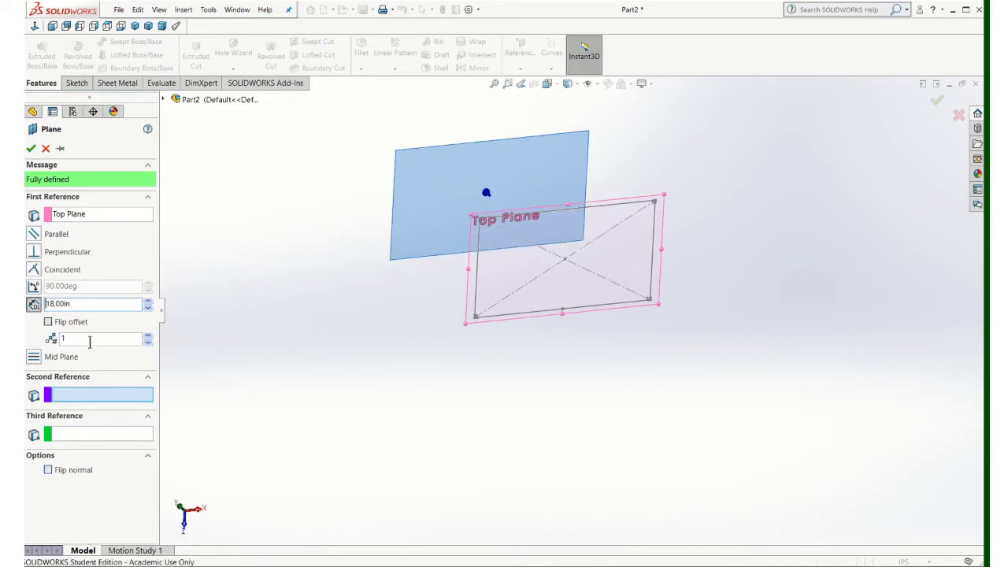
pyautogui.click(32, 150)
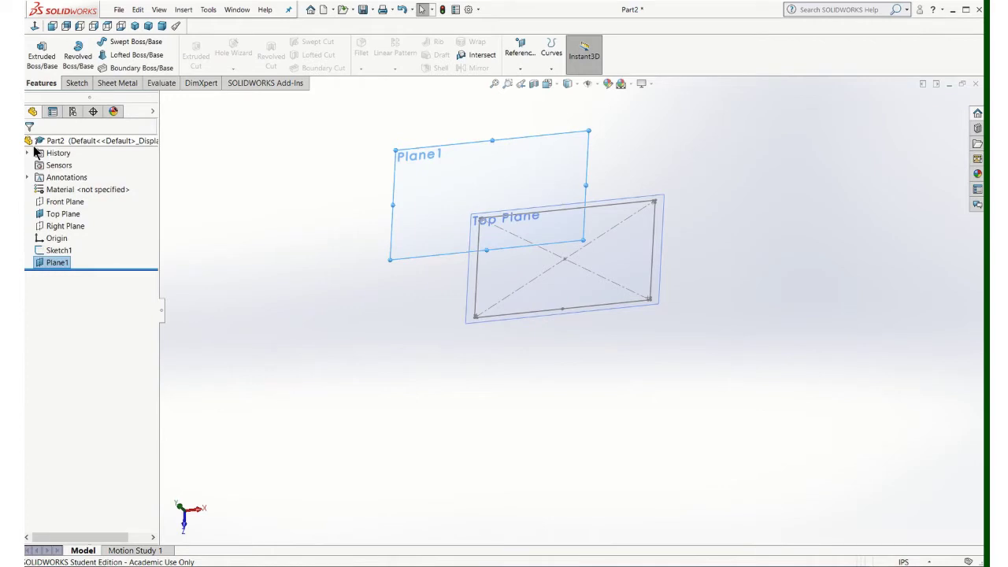
# On Plane1, draw a circle right of the origin and dimension its diameter.
pyautogui.click(76, 83)
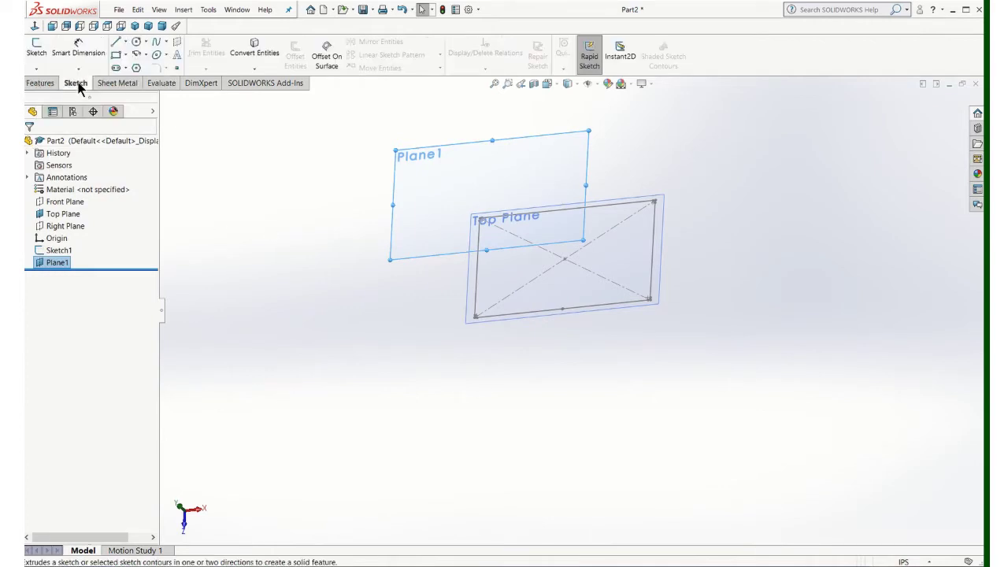
pyautogui.click(37, 54)
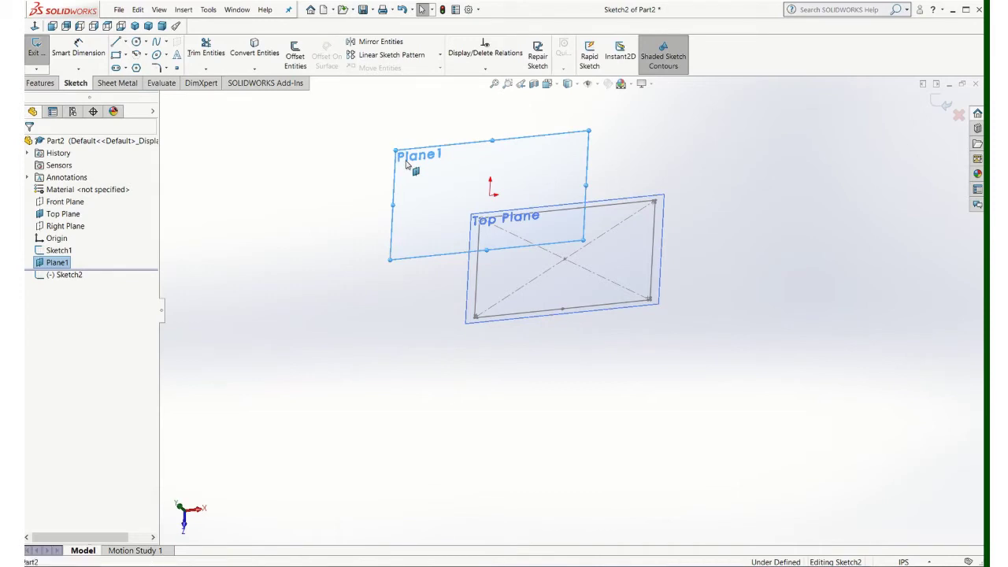
pyautogui.click(135, 43)
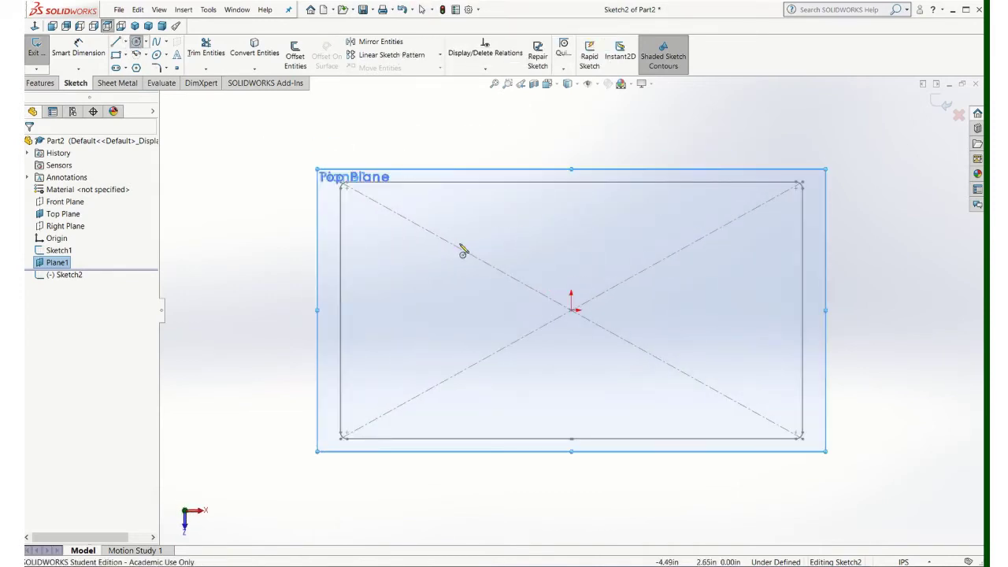
pyautogui.click(690, 311)
pyautogui.click(739, 323)
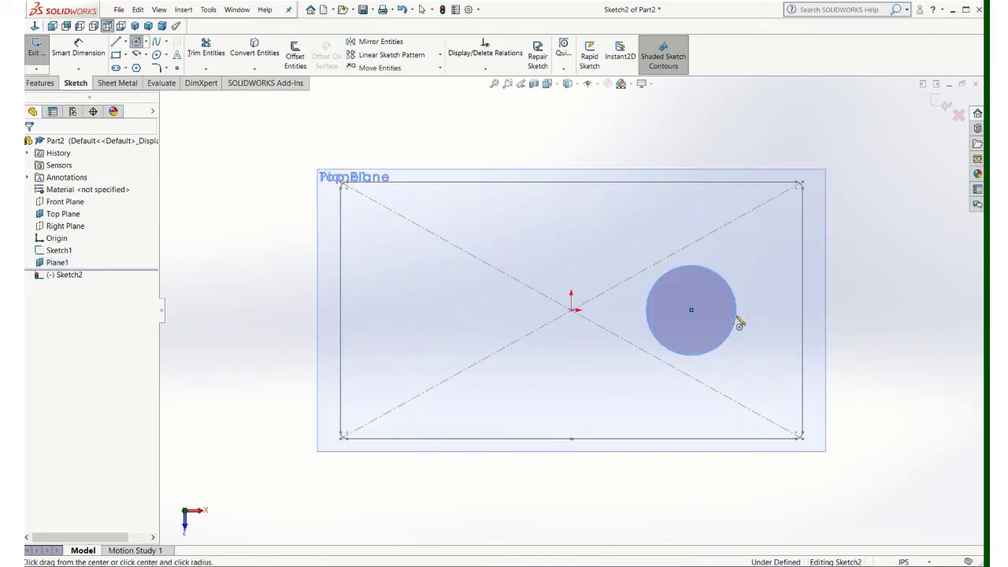
pyautogui.press('Escape')
pyautogui.click(706, 267)
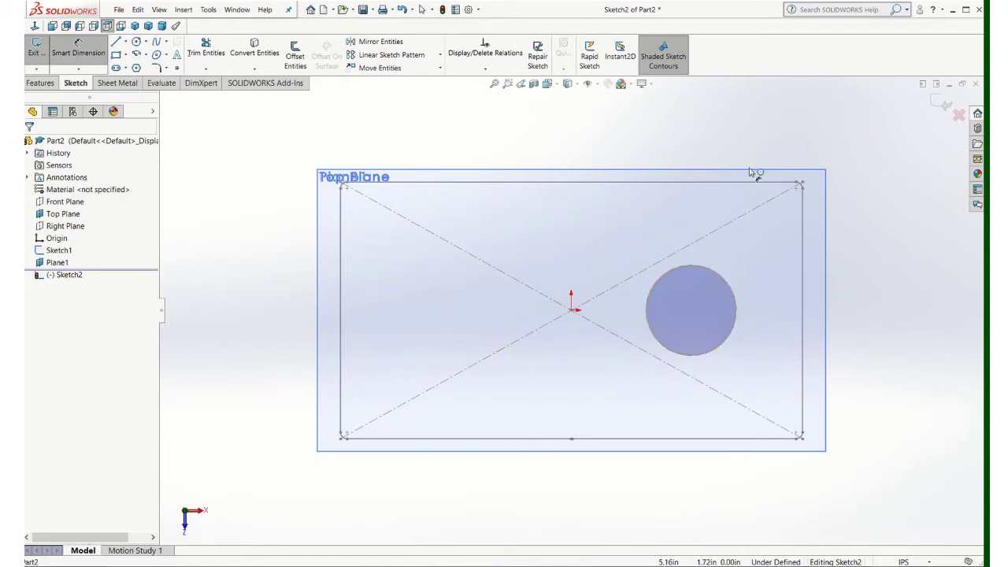
pyautogui.click(769, 140)
pyautogui.press('Return')
pyautogui.scroll(4, 712, 396)
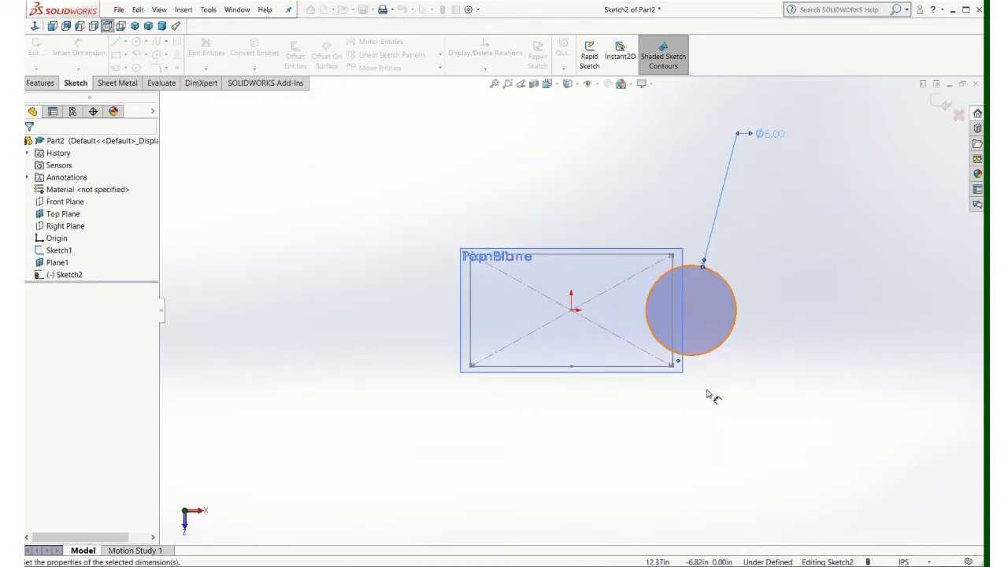
pyautogui.scroll(-3, 668, 319)
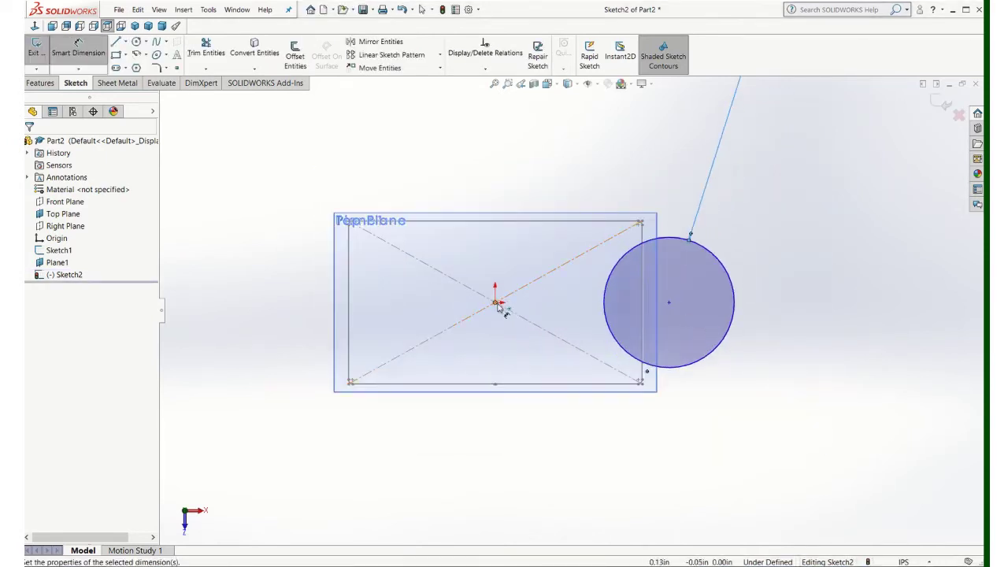
# Add a Horizontal relation between the origin and the circle's centre.
pyautogui.click(485, 68)
pyautogui.click(480, 94)
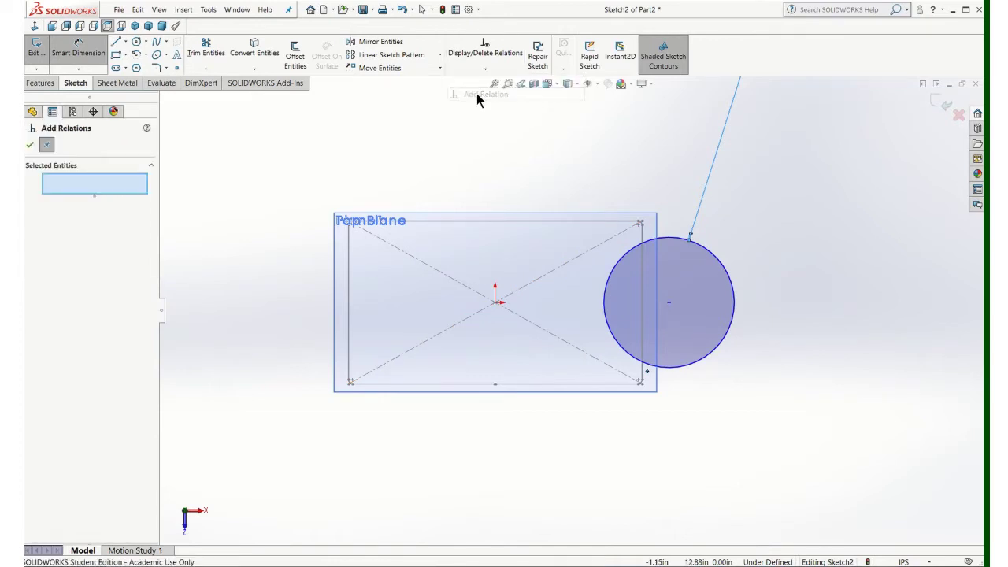
pyautogui.click(495, 304)
pyautogui.click(668, 304)
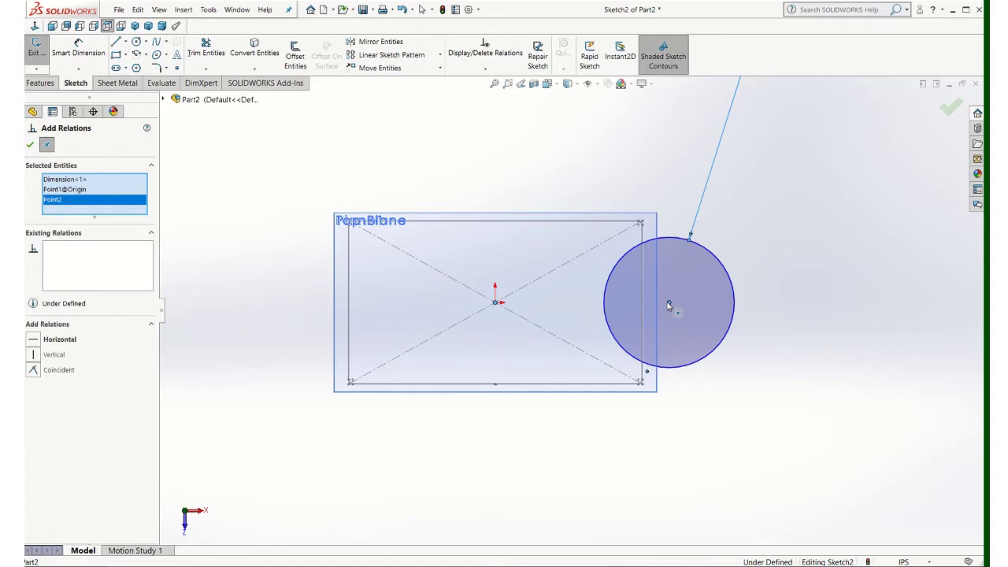
pyautogui.click(40, 341)
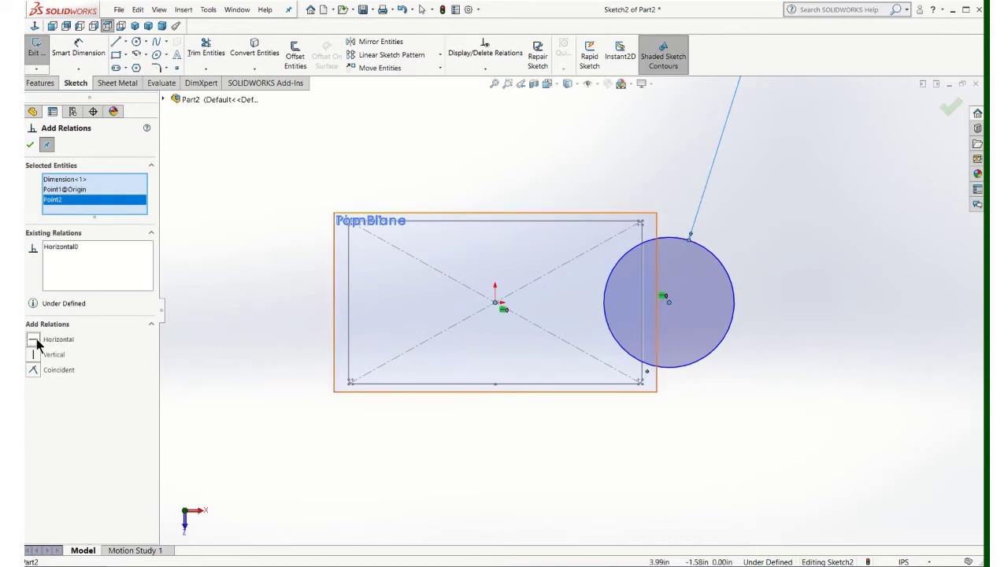
pyautogui.click(30, 144)
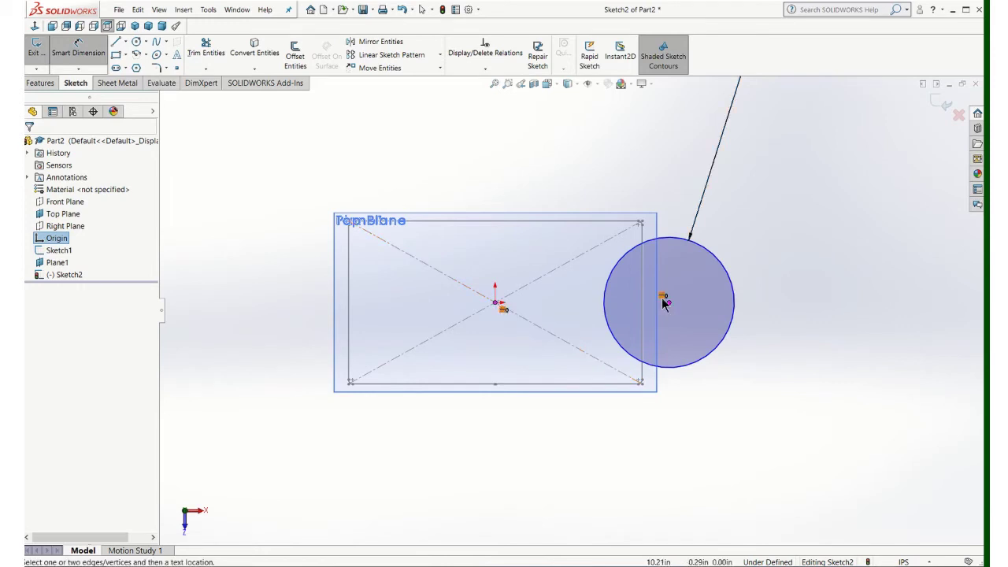
# Dimension the circle's centre 6.00 in from the origin.
pyautogui.click(669, 303)
pyautogui.click(575, 177)
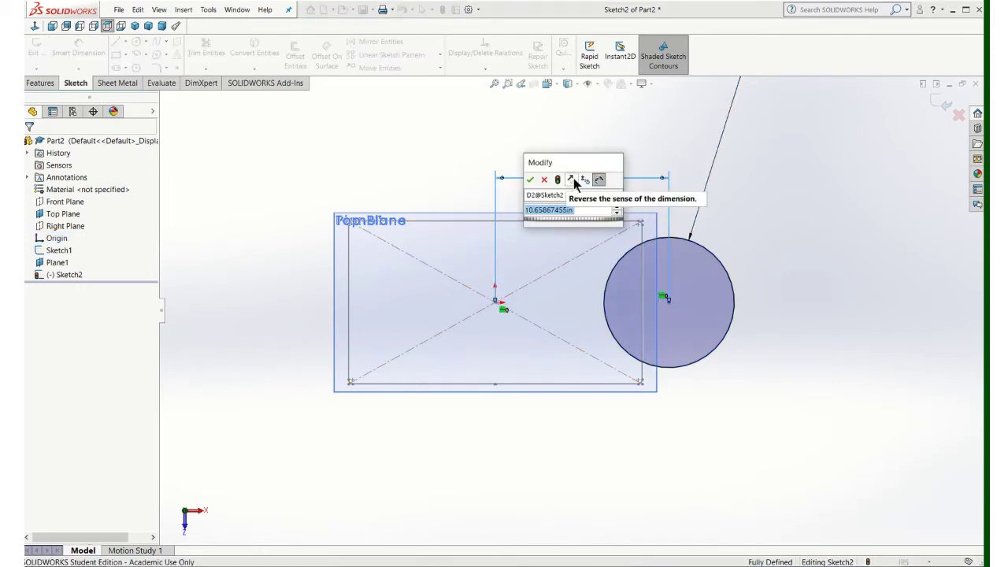
pyautogui.write('6')
pyautogui.press('Return')
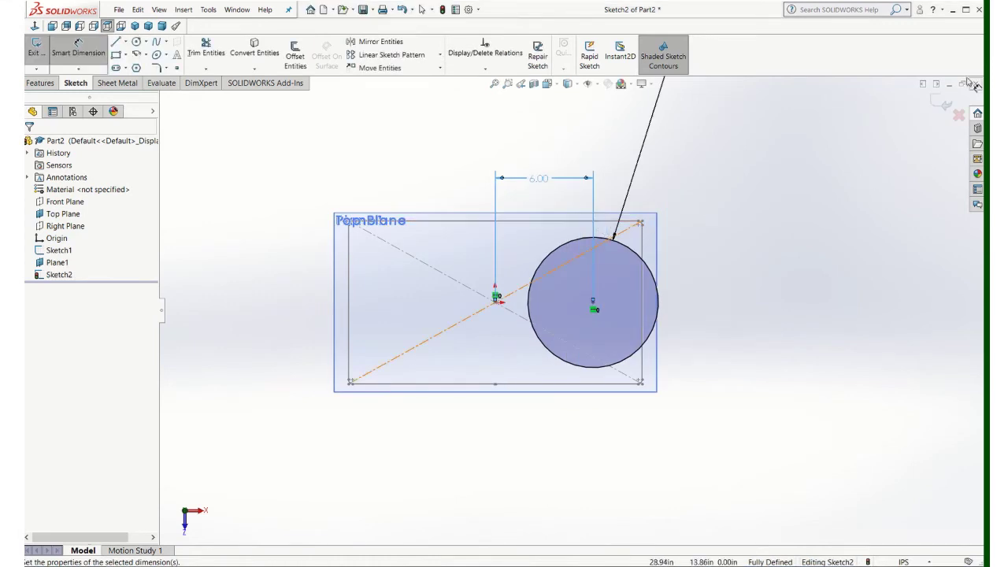
pyautogui.scroll(-5, 646, 342)
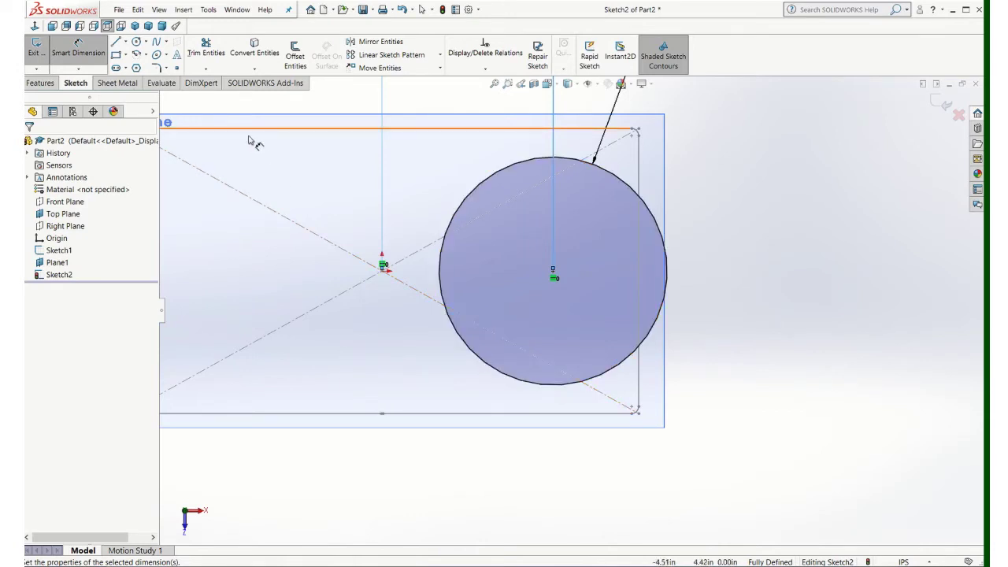
# Draw a small corner rectangle at the circle's bottom and trim it into an arc gap.
pyautogui.click(116, 54)
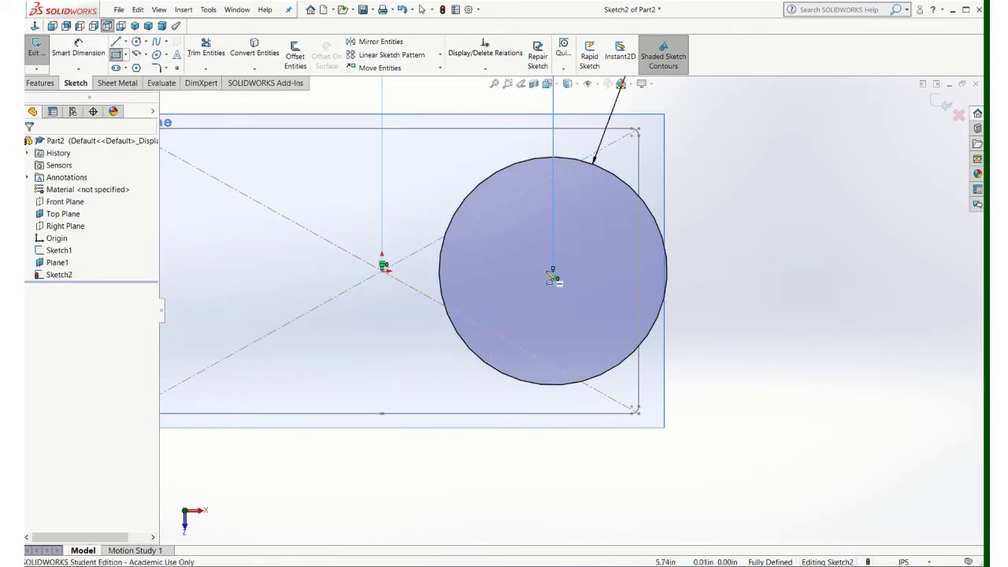
pyautogui.click(540, 369)
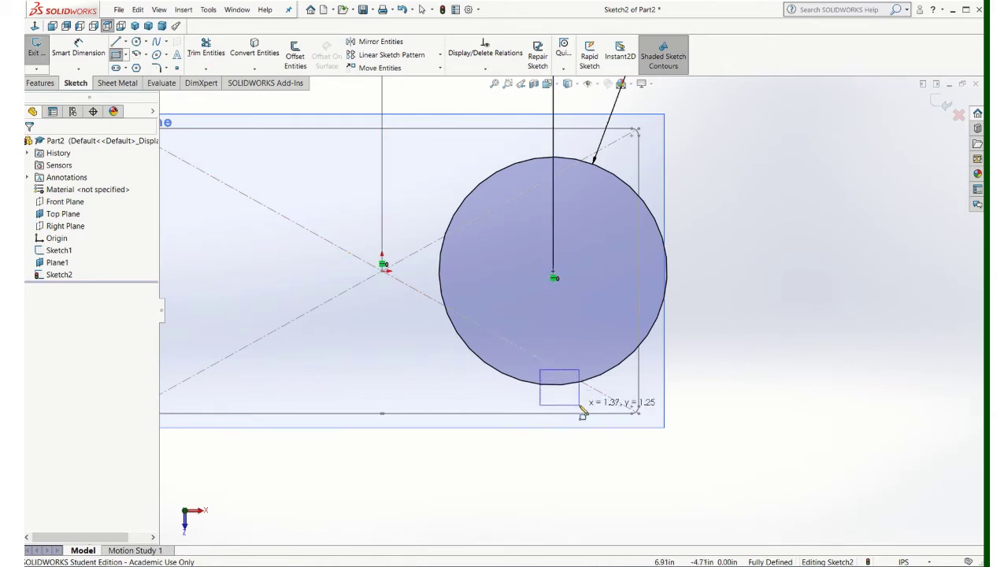
pyautogui.click(580, 405)
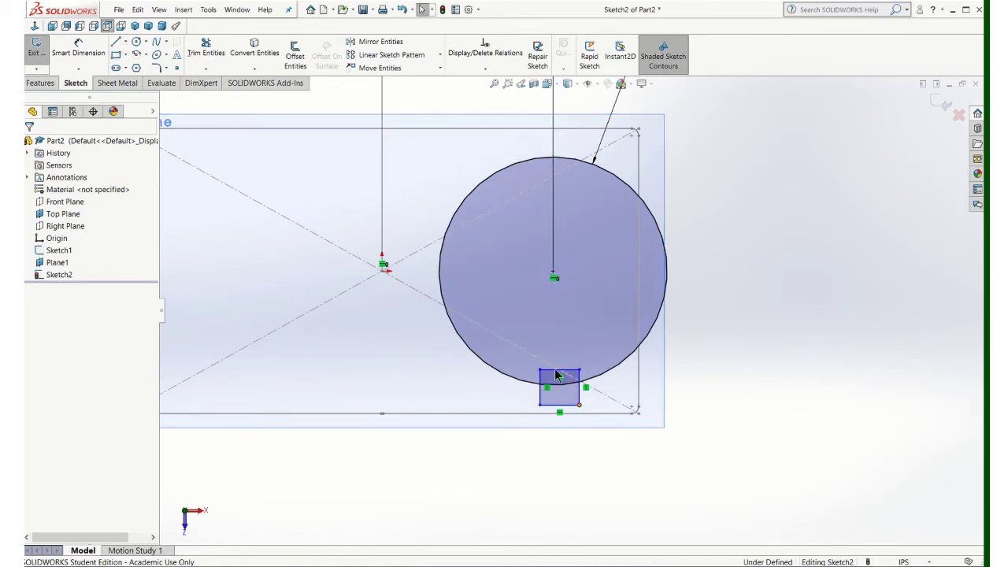
pyautogui.click(206, 48)
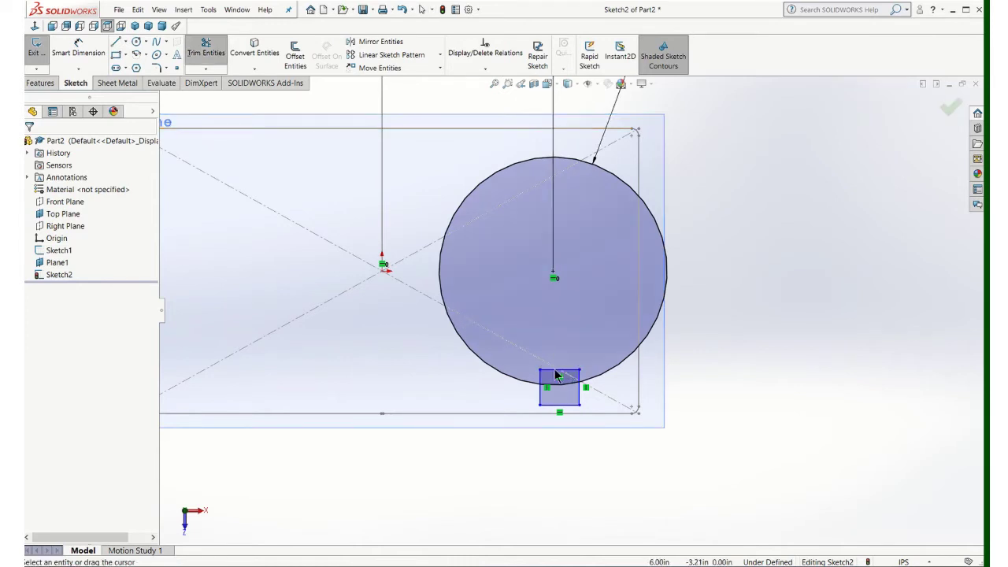
pyautogui.moveTo(556, 375); pyautogui.dragTo(567, 421)
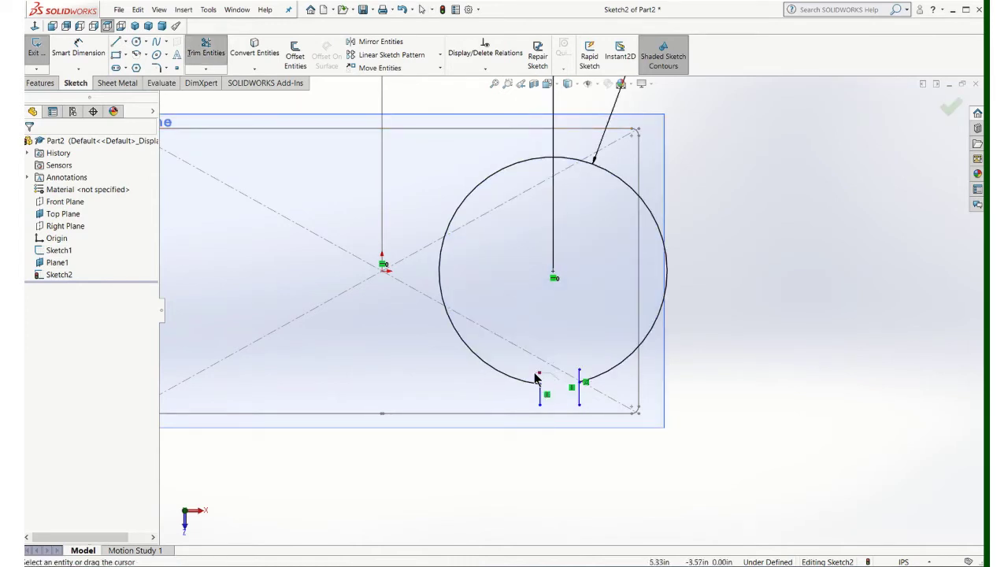
pyautogui.moveTo(562, 382); pyautogui.dragTo(537, 377)
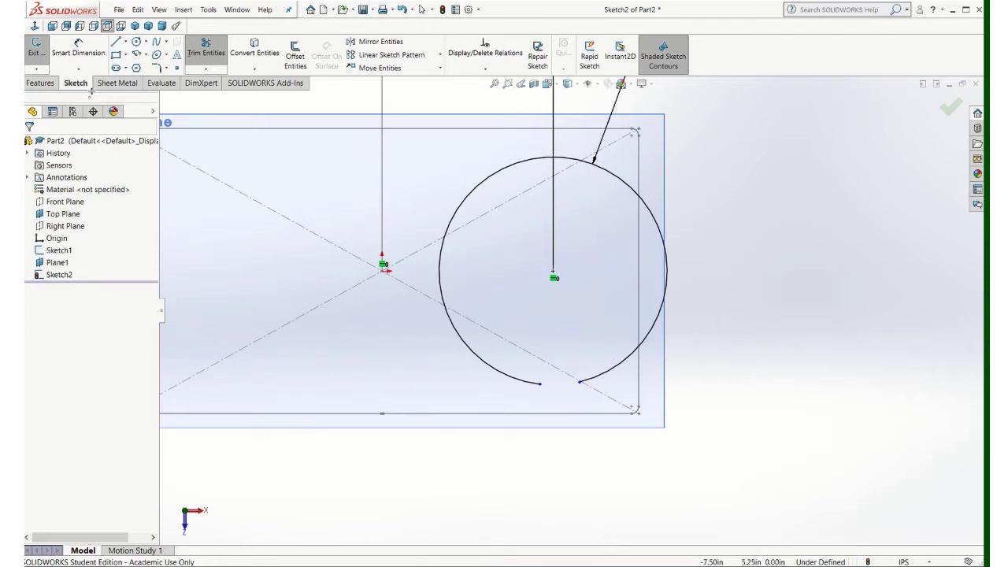
# Dimension the gap between the arc ends to 0.060 in.
pyautogui.click(78, 47)
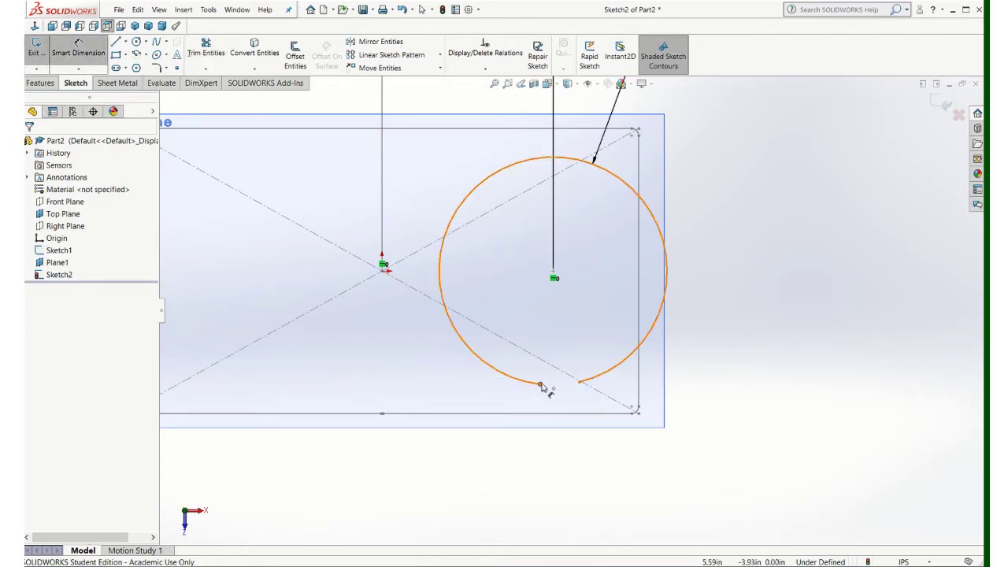
pyautogui.click(579, 383)
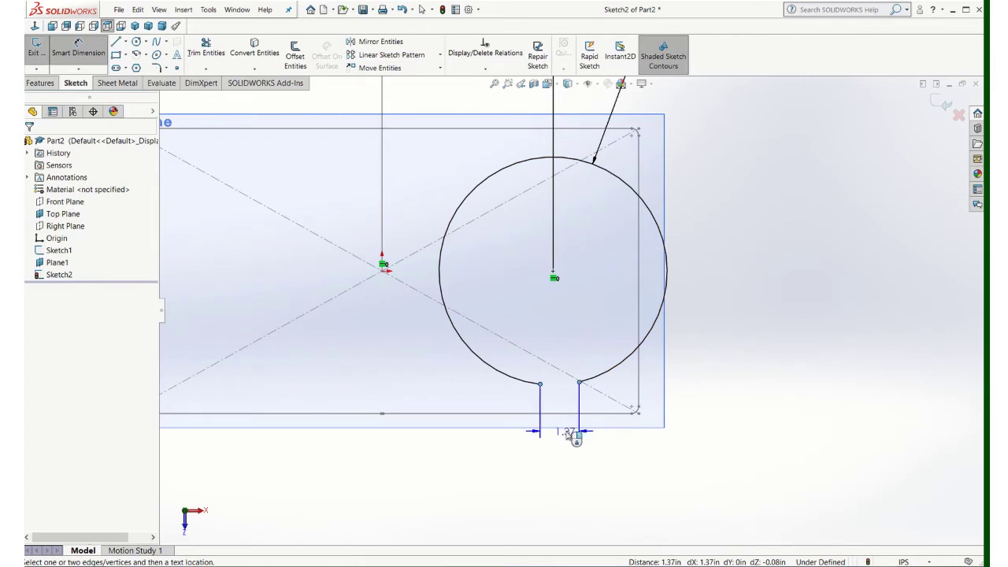
pyautogui.click(560, 429)
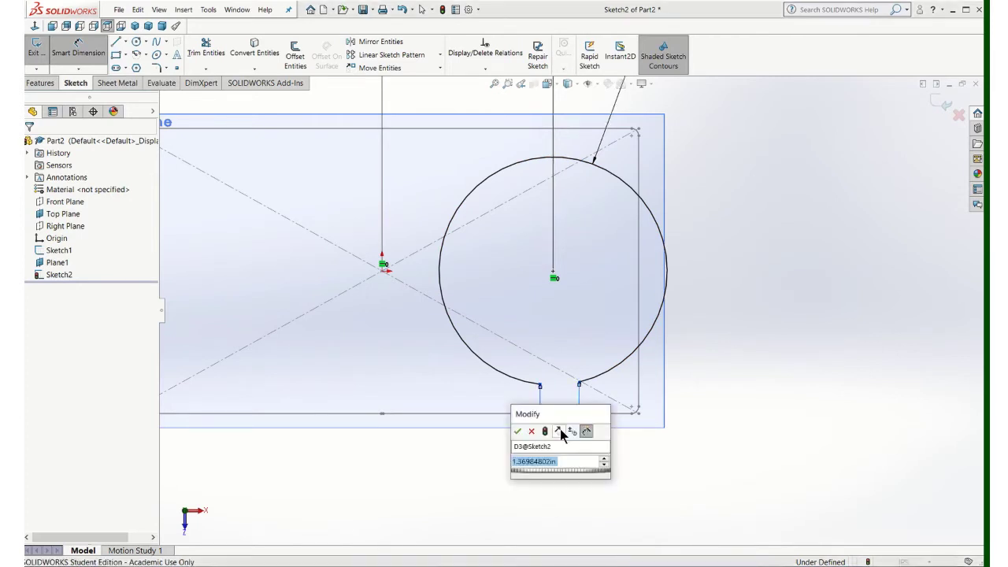
pyautogui.write('.060')
pyautogui.press('Return')
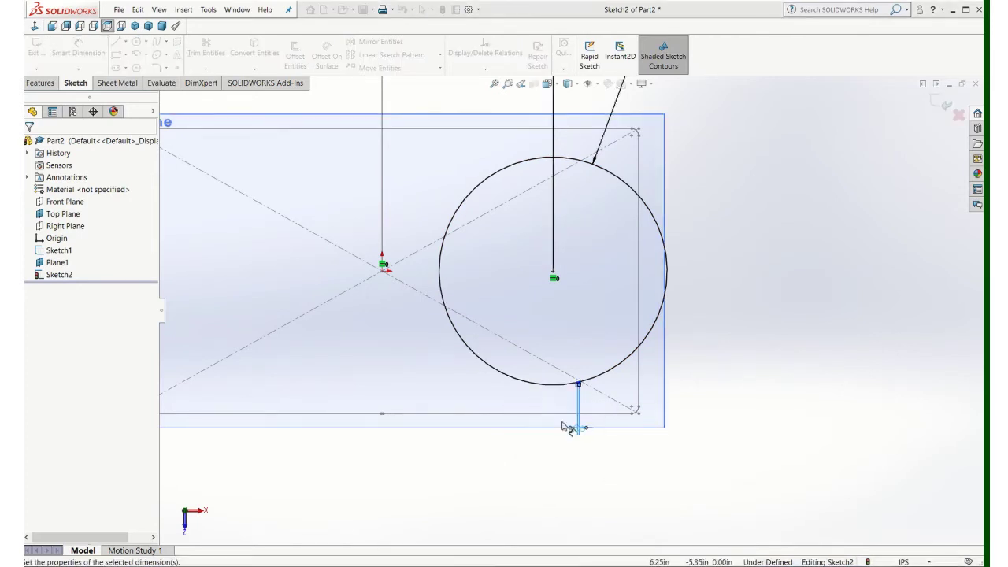
pyautogui.scroll(-3, 579, 394)
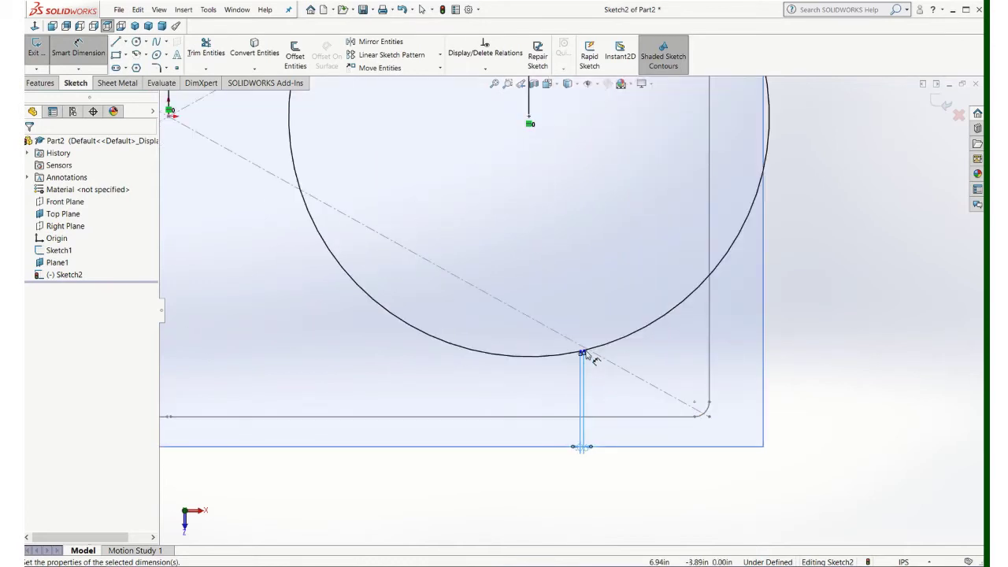
# Dimension the gap end to the circle centre with 0 offset, then exit Sketch2.
pyautogui.click(534, 122)
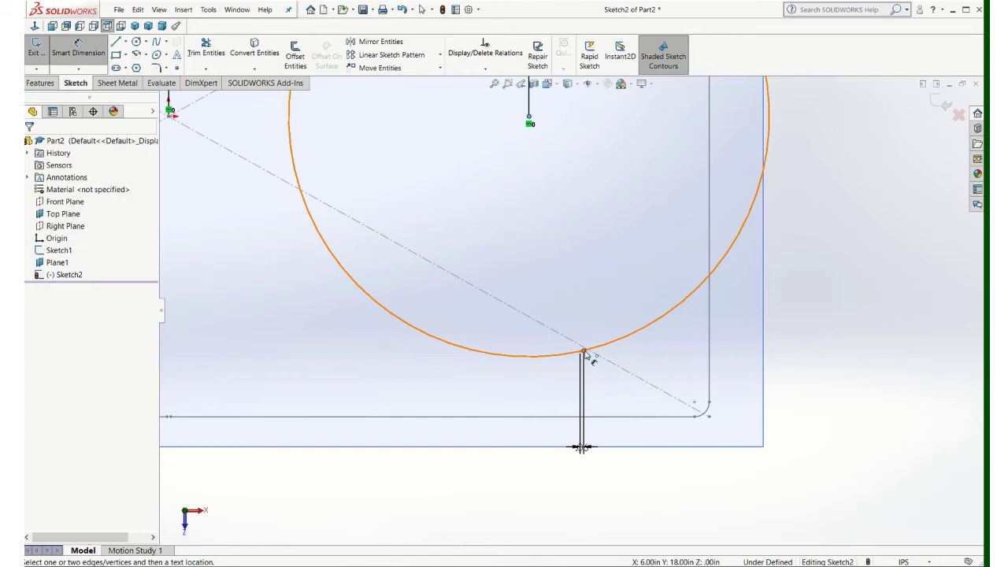
pyautogui.click(584, 353)
pyautogui.click(558, 475)
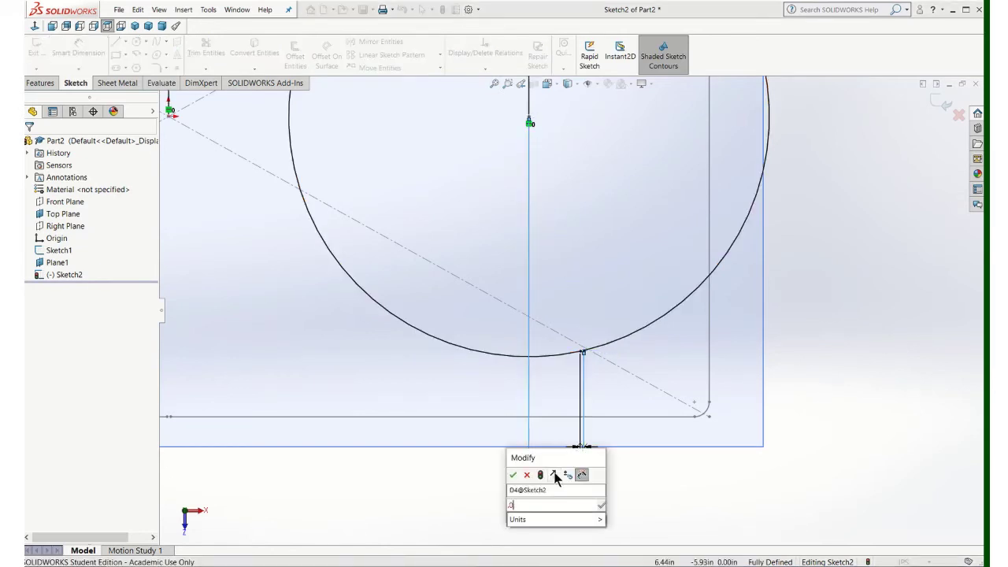
pyautogui.write('0')
pyautogui.press('Return')
pyautogui.scroll(5, 575, 441)
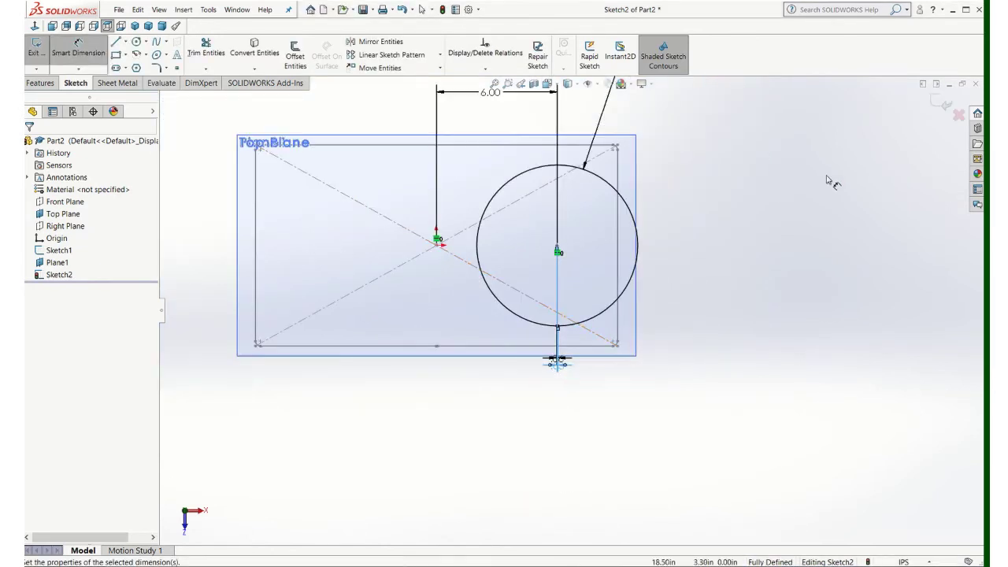
pyautogui.click(941, 102)
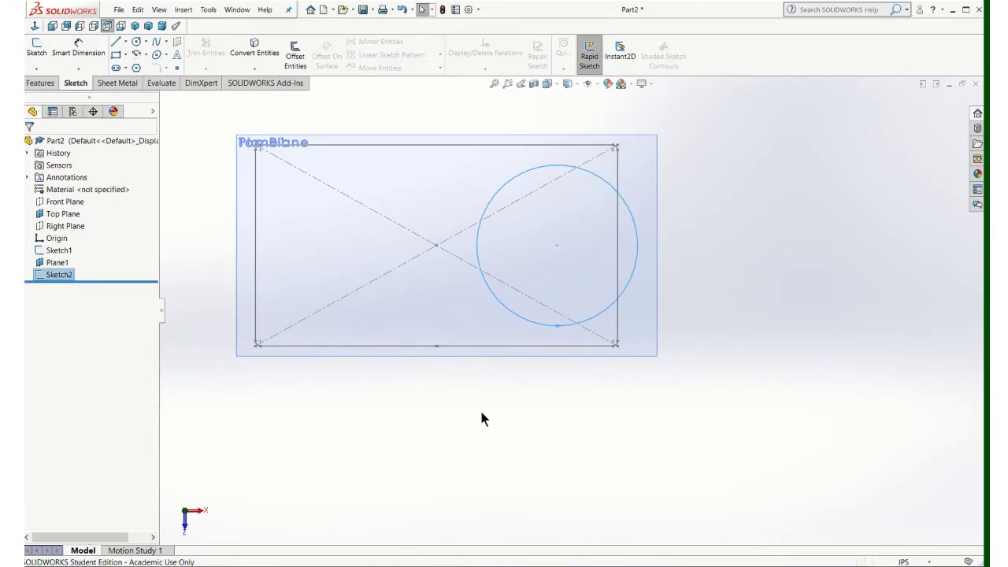
# Orbit the model and hide Plane1 and the Top Plane, leaving the circle and rectangle sketches.
pyautogui.moveTo(481, 419); pyautogui.dragTo(450, 353, button='middle')
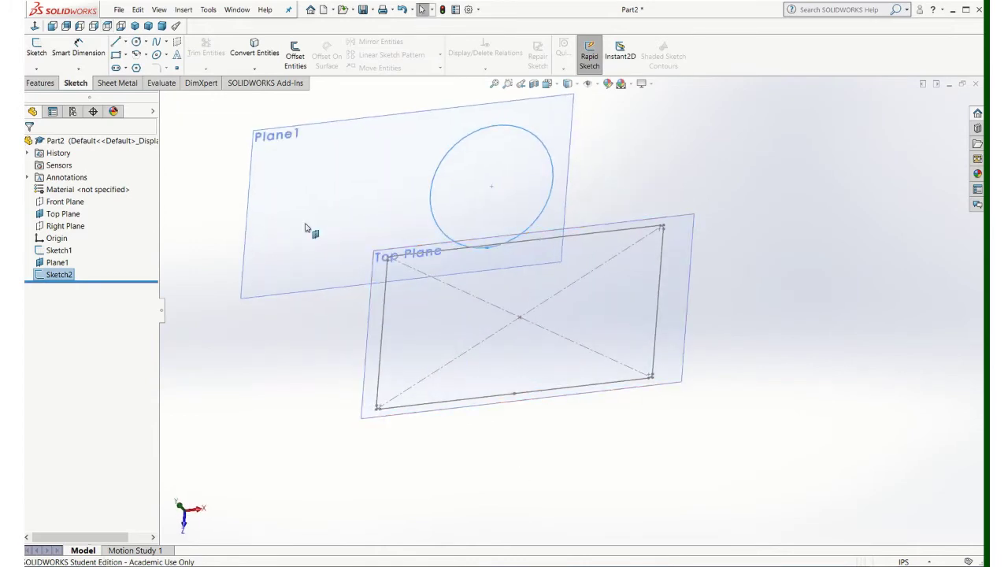
pyautogui.rightClick(268, 143)
pyautogui.press('Escape')
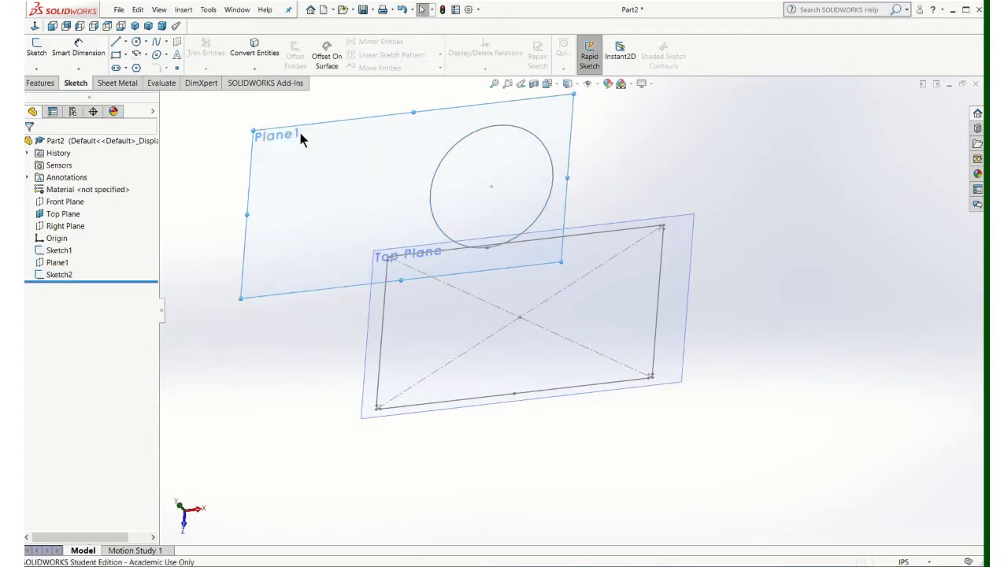
pyautogui.rightClick(378, 253)
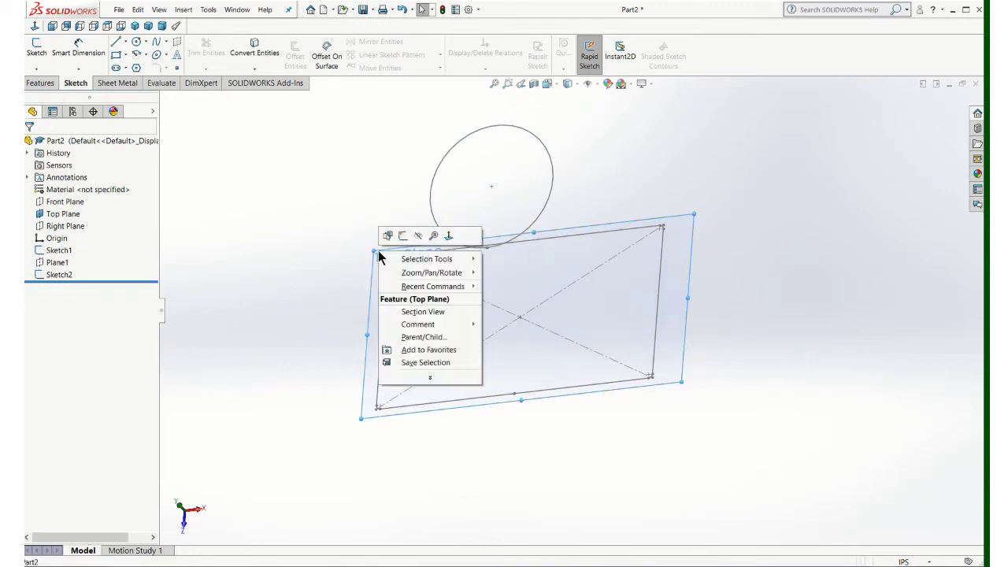
pyautogui.click(419, 239)
pyautogui.moveTo(244, 240)
pyautogui.mouseDown(button='middle')
pyautogui.moveTo(259, 273)
pyautogui.moveTo(247, 233)
pyautogui.mouseUp(button='middle')
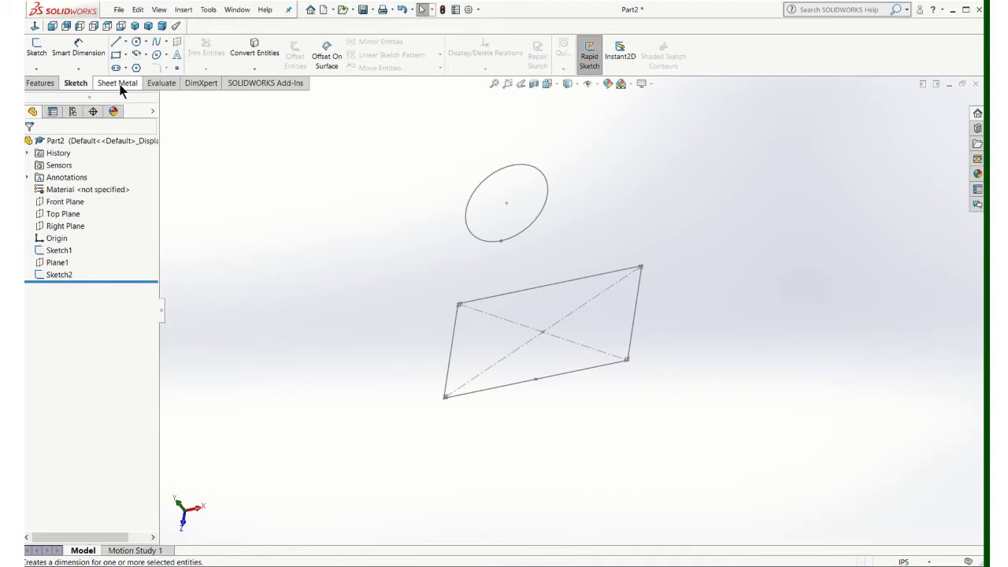
pyautogui.rightClick(158, 88)
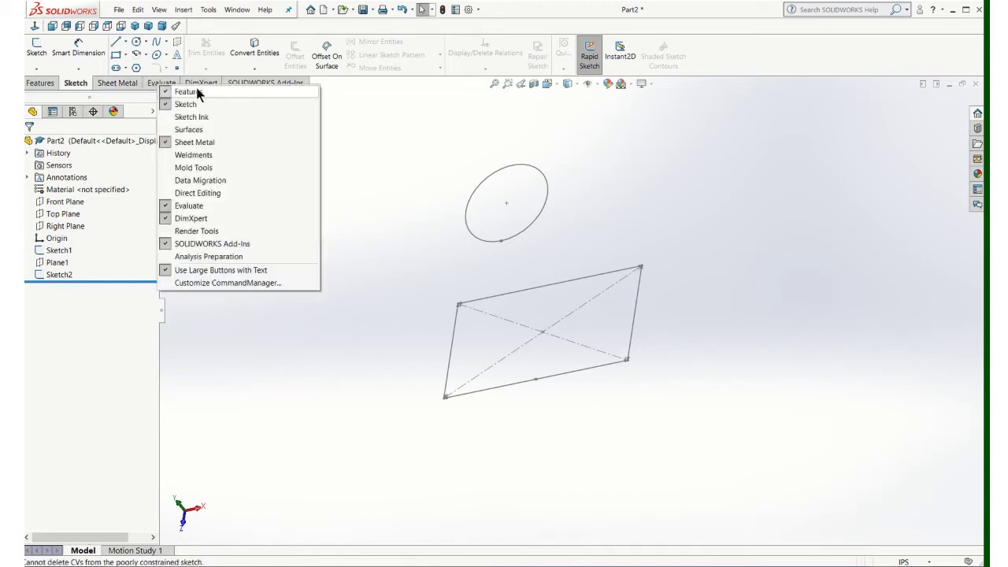
# Start a Sheet Metal Lofted-Bend using the circle Sketch2 and rectangle Sketch1 as profiles.
pyautogui.click(353, 158)
pyautogui.click(112, 85)
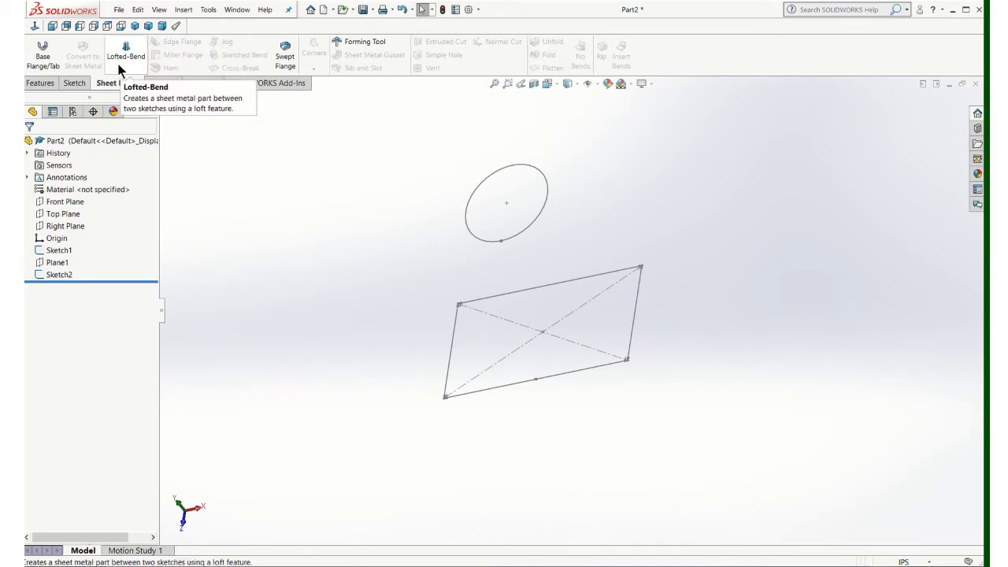
pyautogui.click(126, 56)
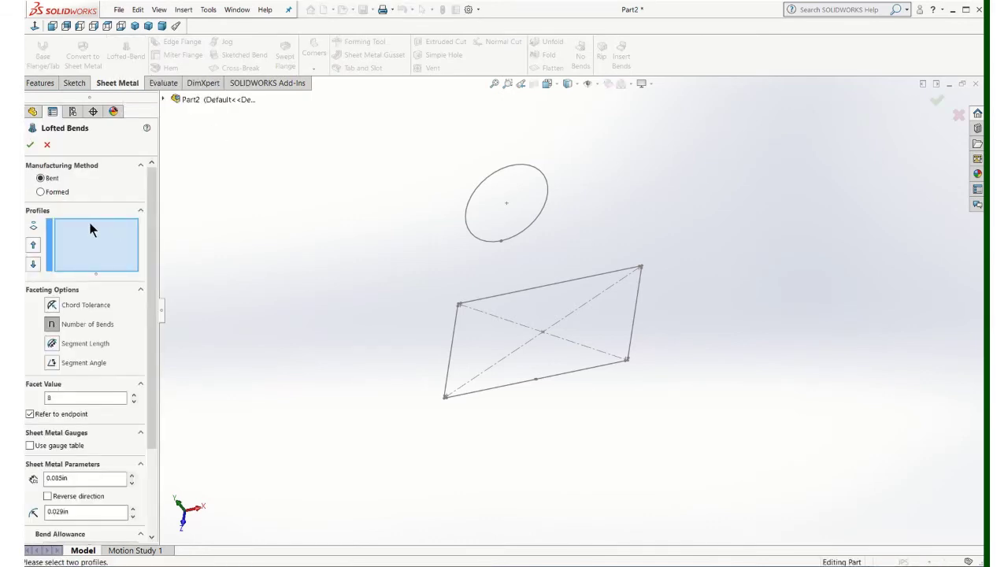
pyautogui.click(518, 240)
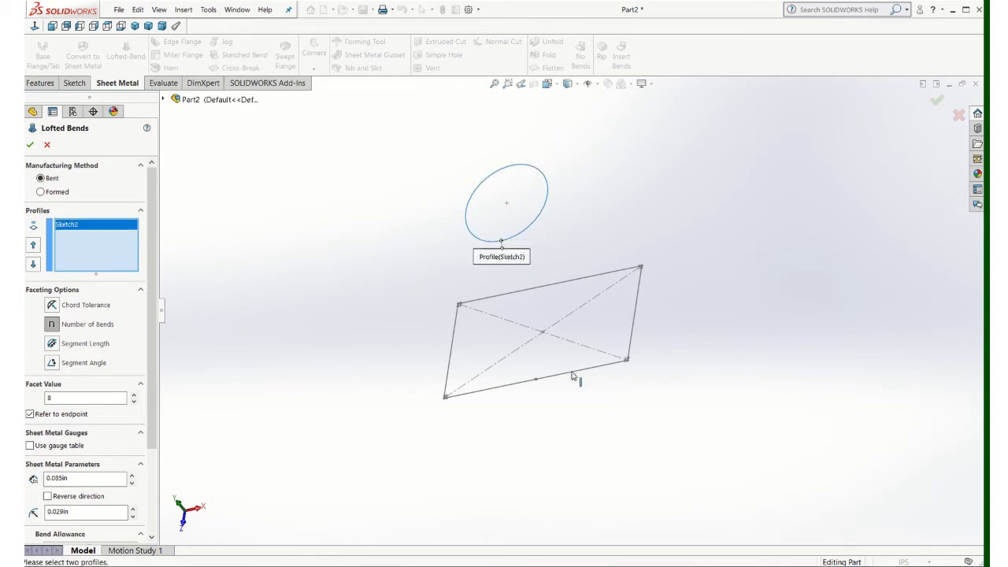
pyautogui.click(574, 376)
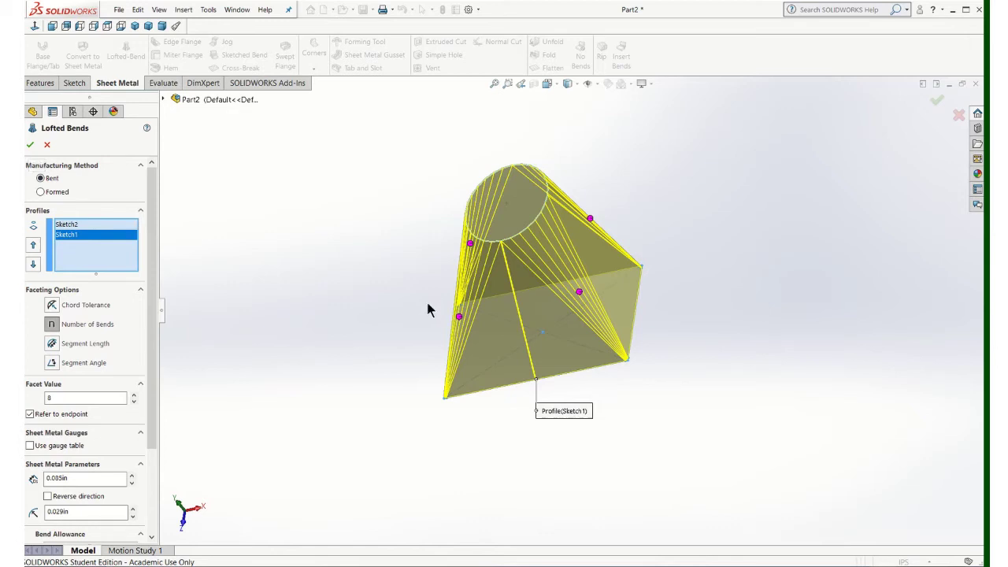
# Set the lofted bend's number of bends to 10 after inspecting the preview.
pyautogui.moveTo(428, 307); pyautogui.dragTo(439, 280, button='middle')
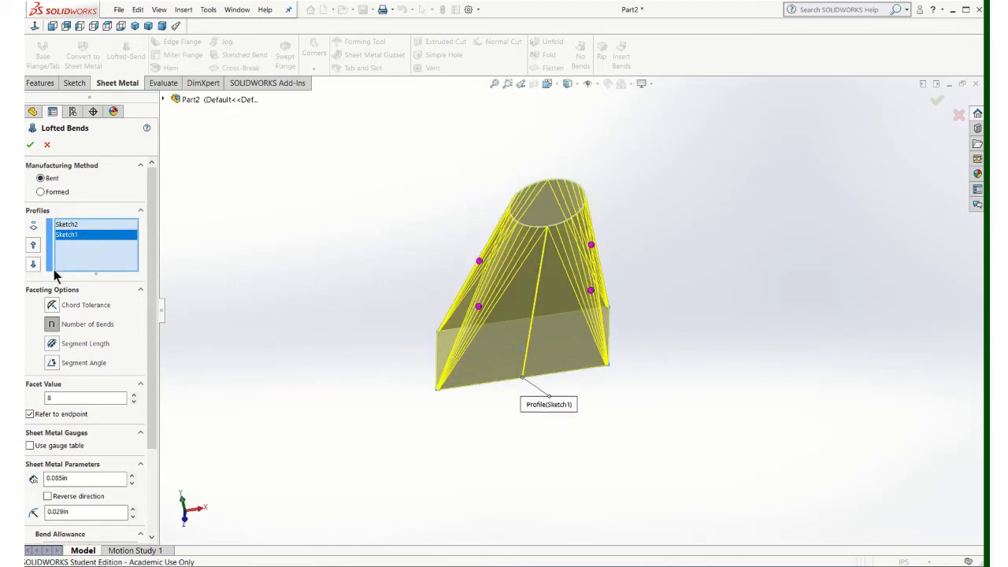
pyautogui.doubleClick(47, 397)
pyautogui.write('12')
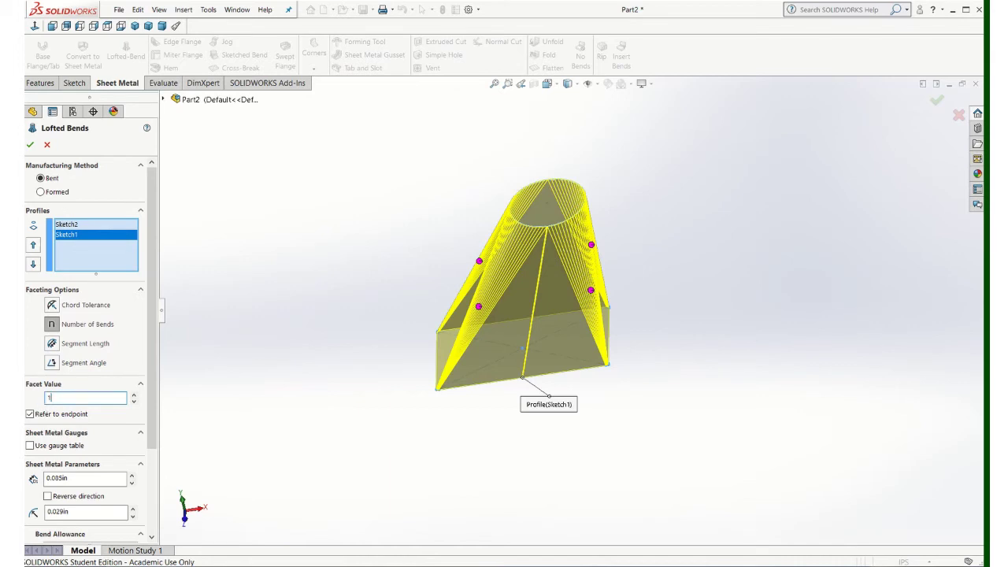
pyautogui.write('10')
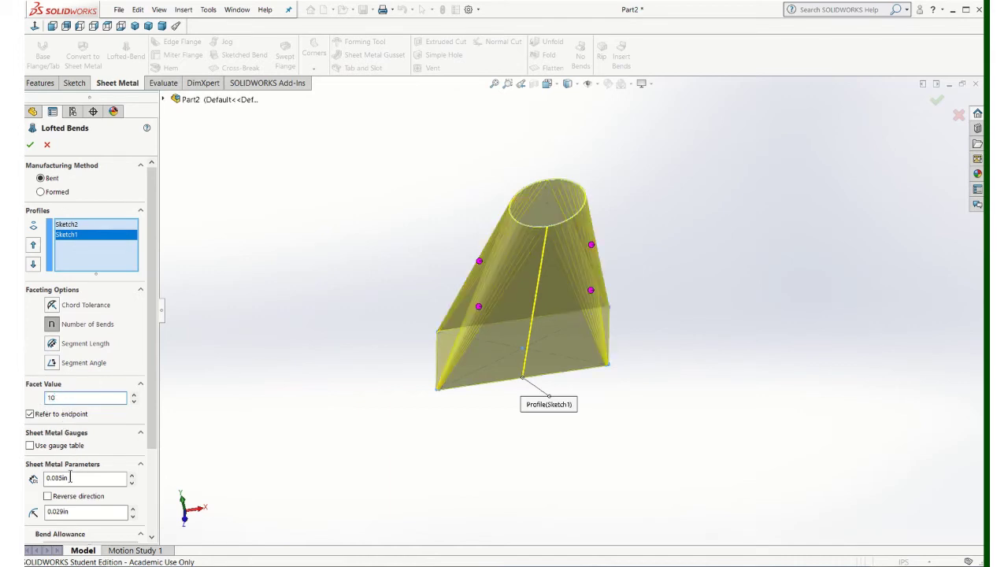
pyautogui.scroll(-3, 60, 442)
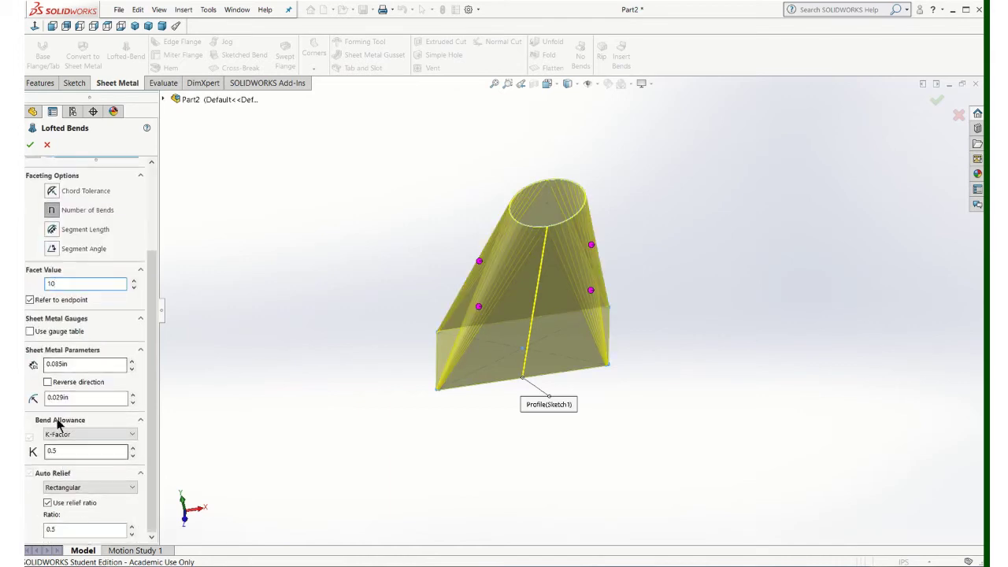
# Enter 0.085in thickness, try Formed, return to Bent, and build the lofted bend.
pyautogui.doubleClick(73, 367)
pyautogui.write('08')
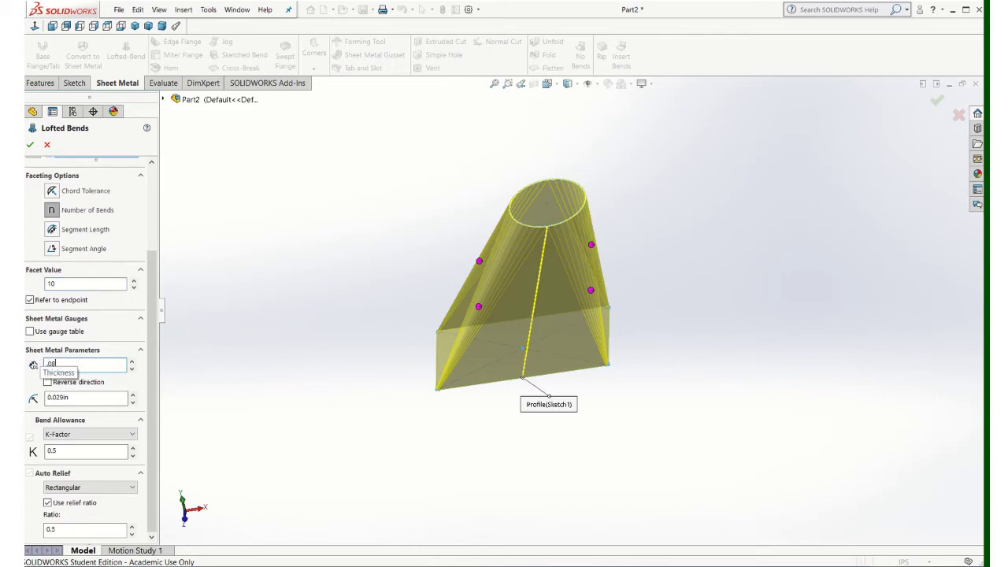
pyautogui.write('5')
pyautogui.press('Return')
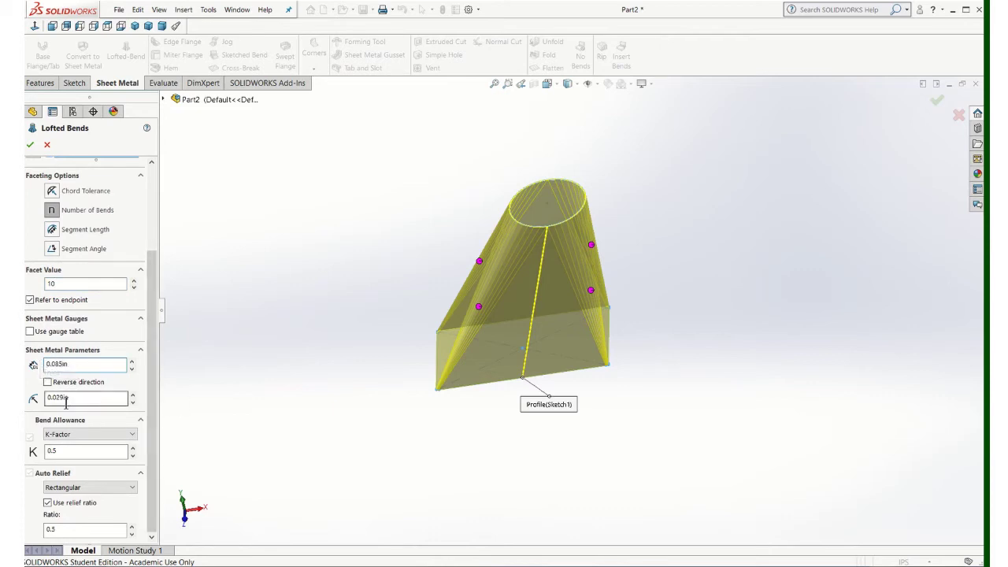
pyautogui.scroll(5, 84, 306)
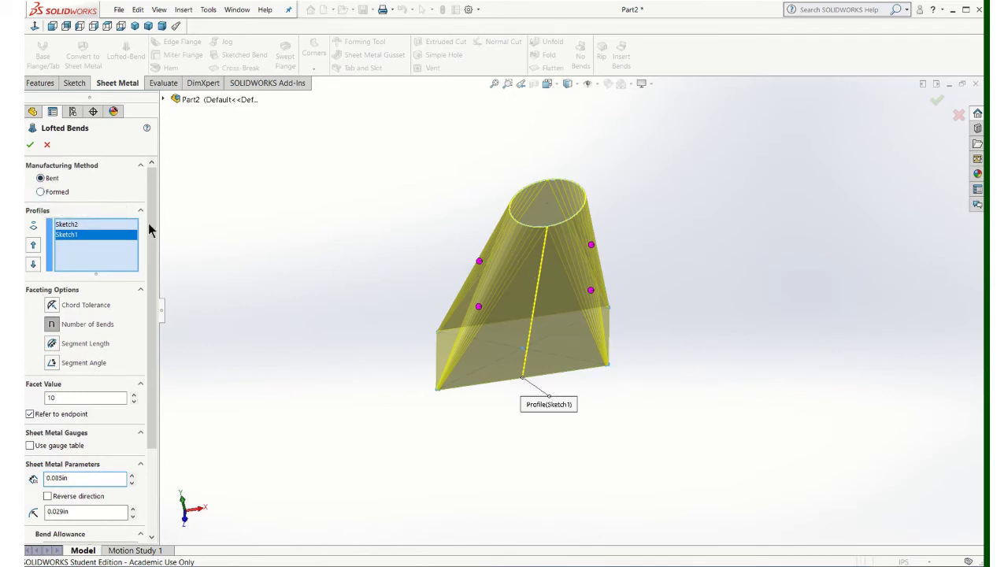
pyautogui.click(41, 192)
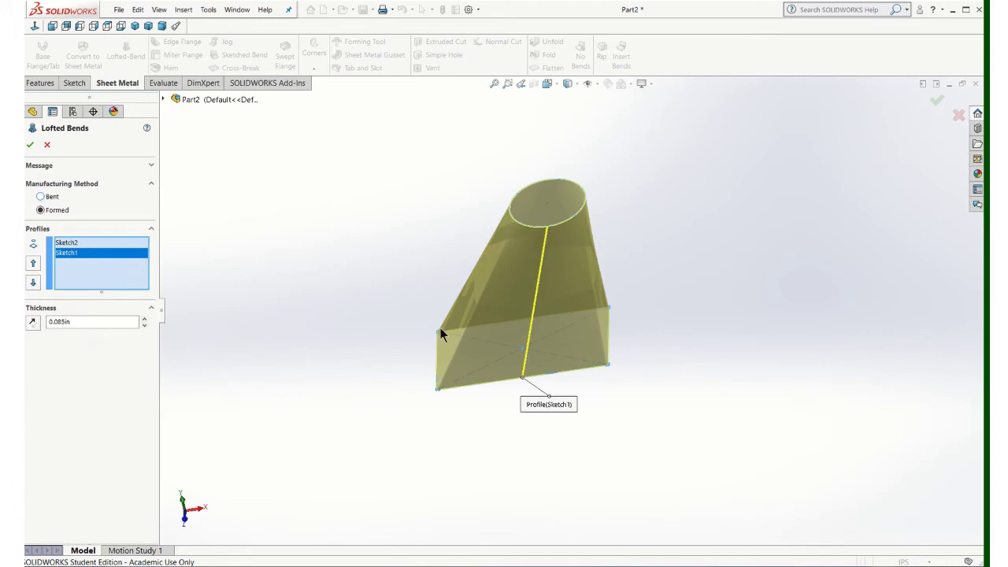
pyautogui.click(40, 195)
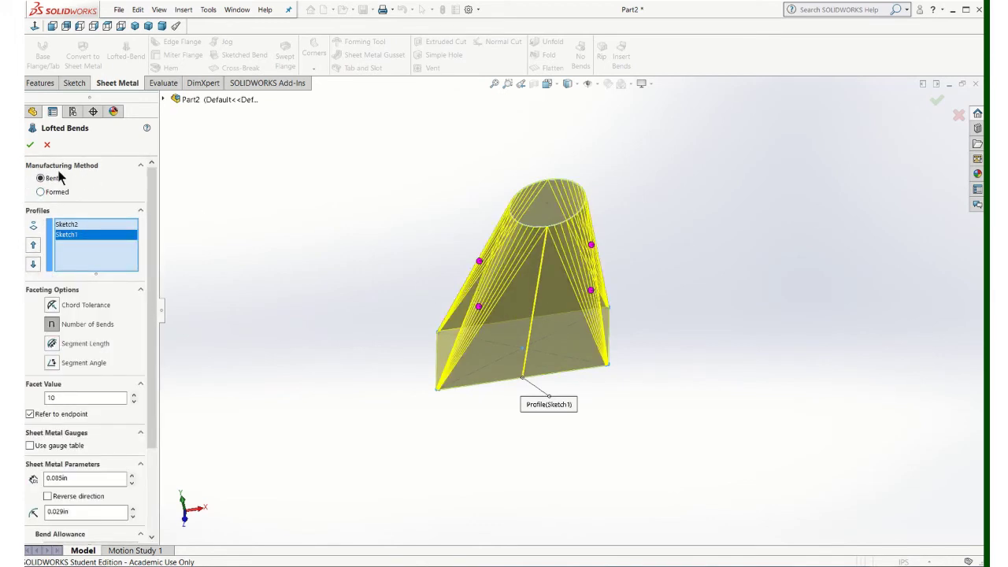
pyautogui.click(30, 145)
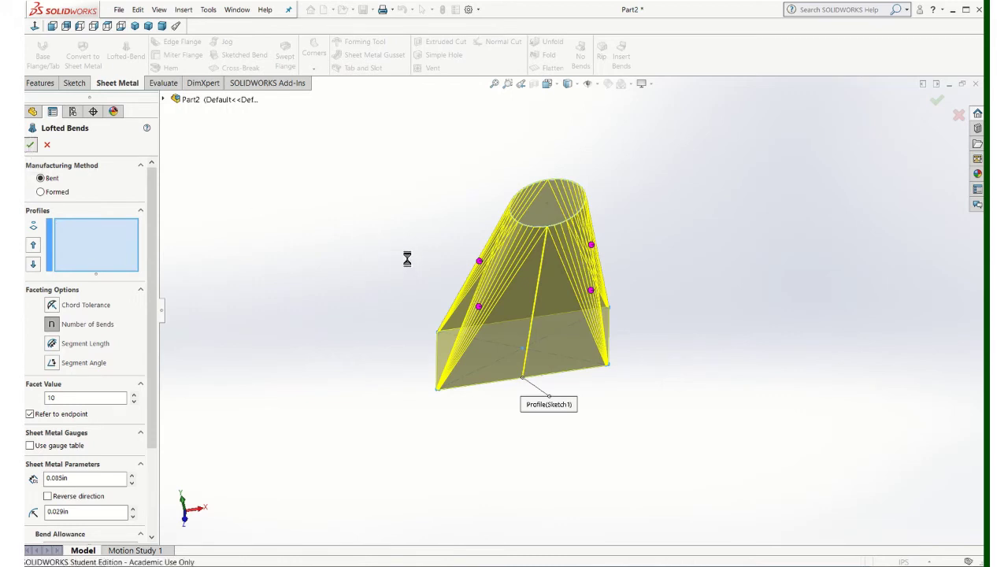
# Orbit and zoom around the finished faceted square-to-round duct to inspect it.
pyautogui.moveTo(439, 278); pyautogui.dragTo(532, 260, button='middle')
pyautogui.scroll(-10, 533, 262)
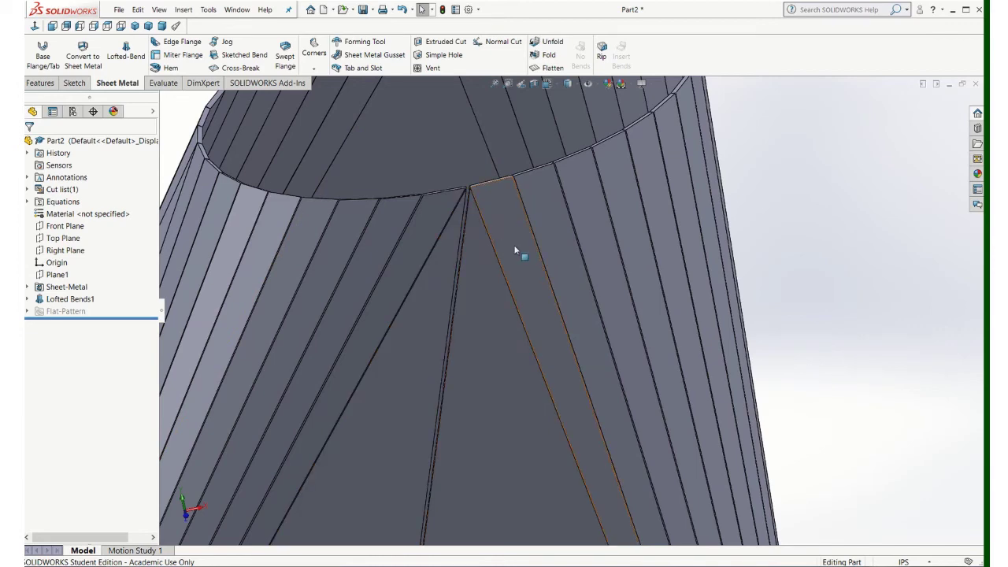
pyautogui.scroll(10, 520, 250)
pyautogui.moveTo(545, 321); pyautogui.dragTo(552, 344, button='middle')
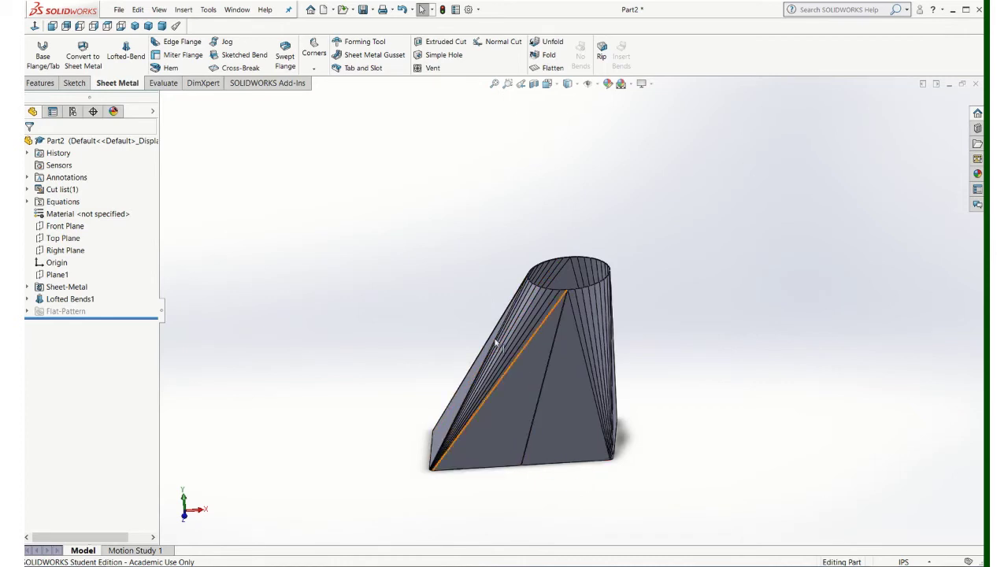
pyautogui.moveTo(489, 383); pyautogui.dragTo(529, 396, button='middle')
pyautogui.scroll(5, 536, 374)
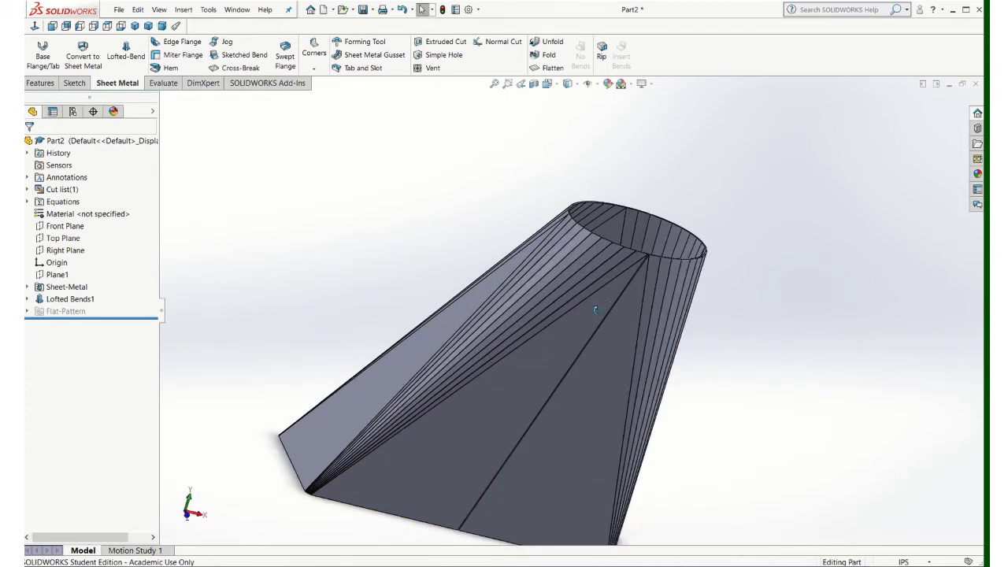
pyautogui.moveTo(552, 346); pyautogui.dragTo(598, 379, button='middle')
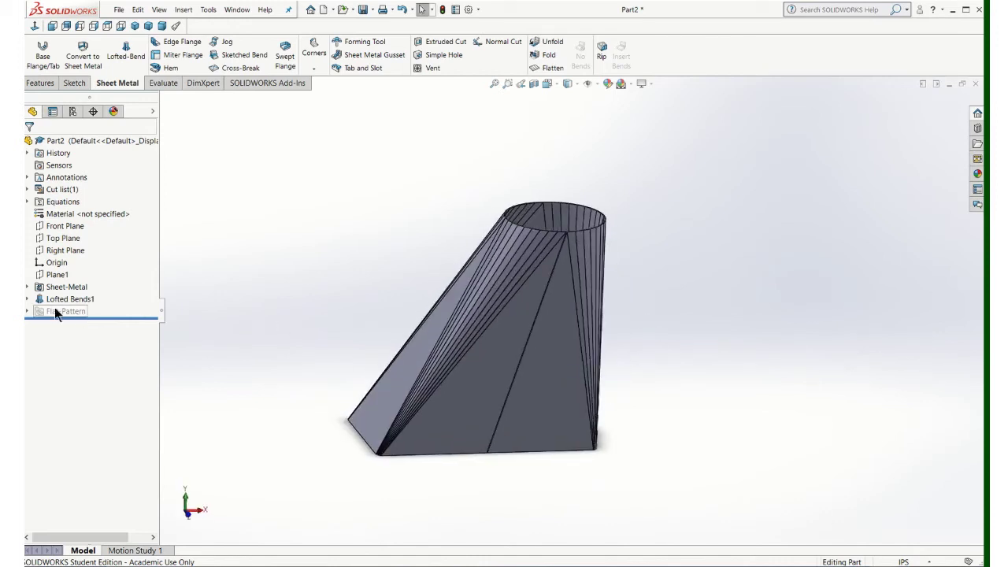
# Expand Lofted Bends1 to list Sketch2, Sketch1 and RoundBend1 through RoundBend40.
pyautogui.click(26, 298)
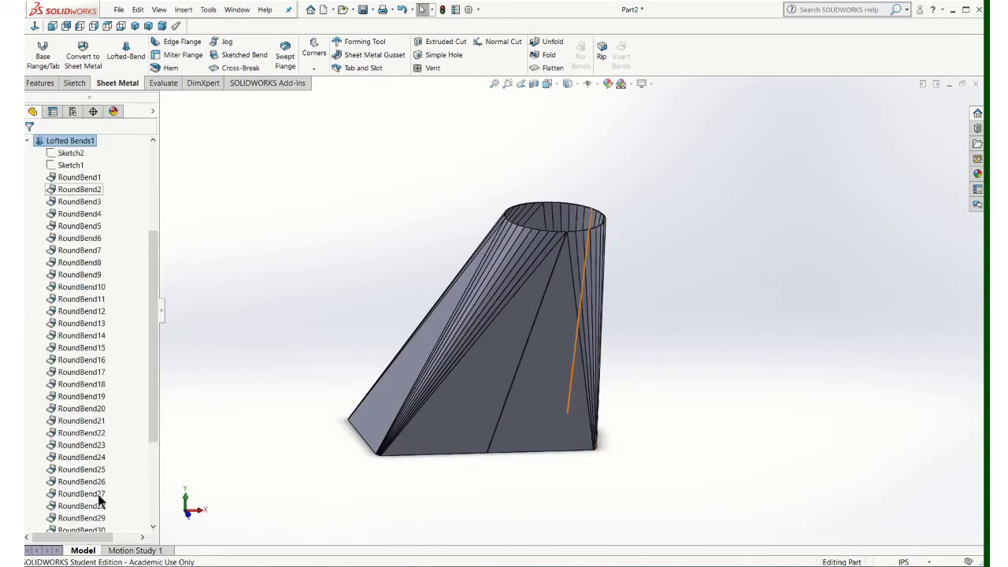
pyautogui.moveTo(153, 308); pyautogui.dragTo(153, 445)
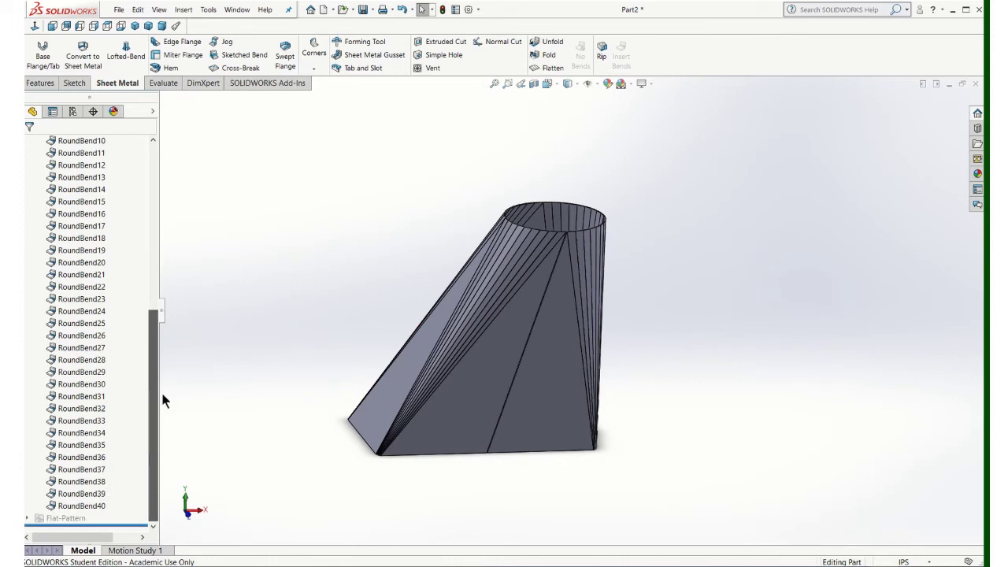
pyautogui.moveTo(164, 401)
pyautogui.mouseDown()
pyautogui.moveTo(176, 225)
pyautogui.moveTo(164, 253)
pyautogui.mouseUp()
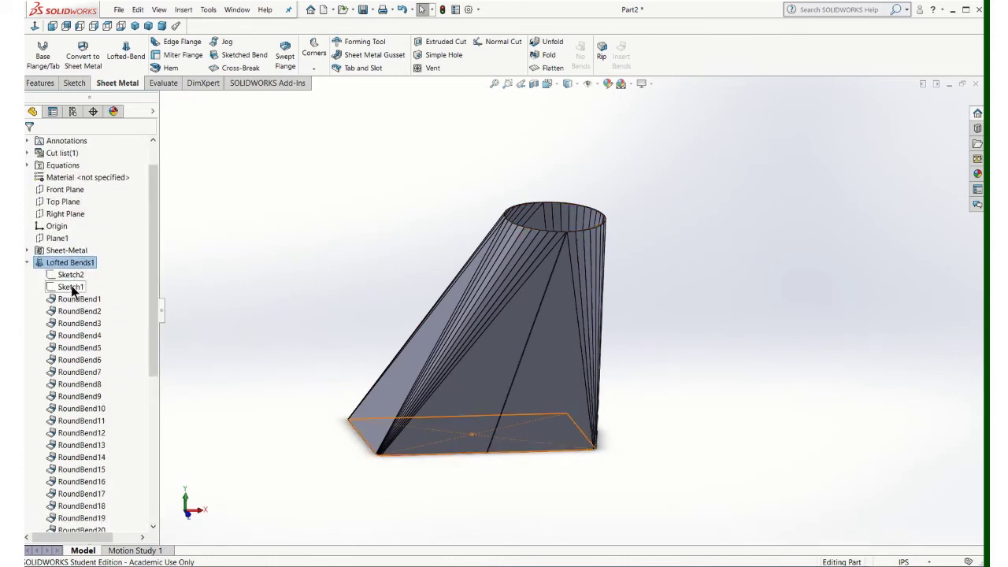
pyautogui.rightClick(69, 274)
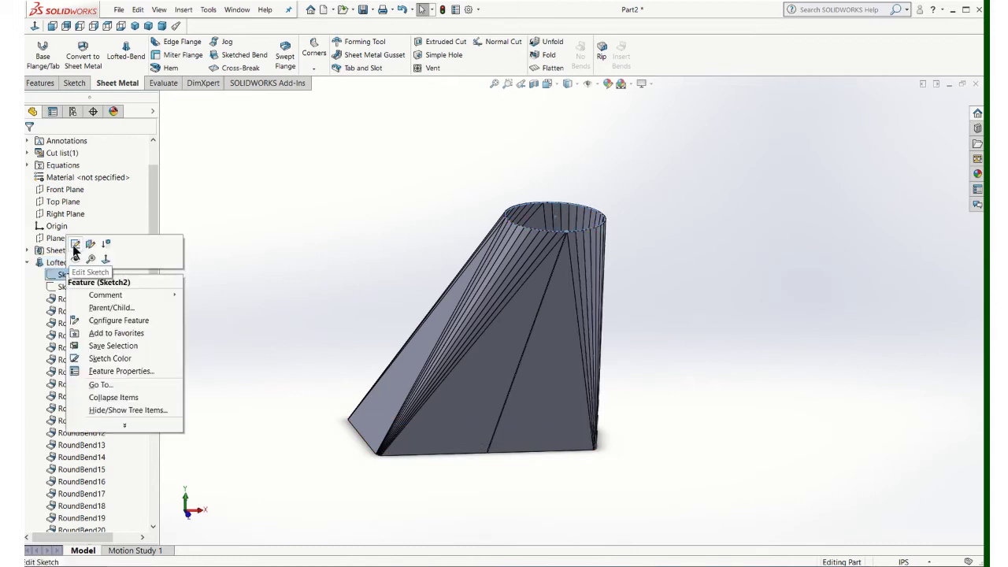
pyautogui.click(74, 243)
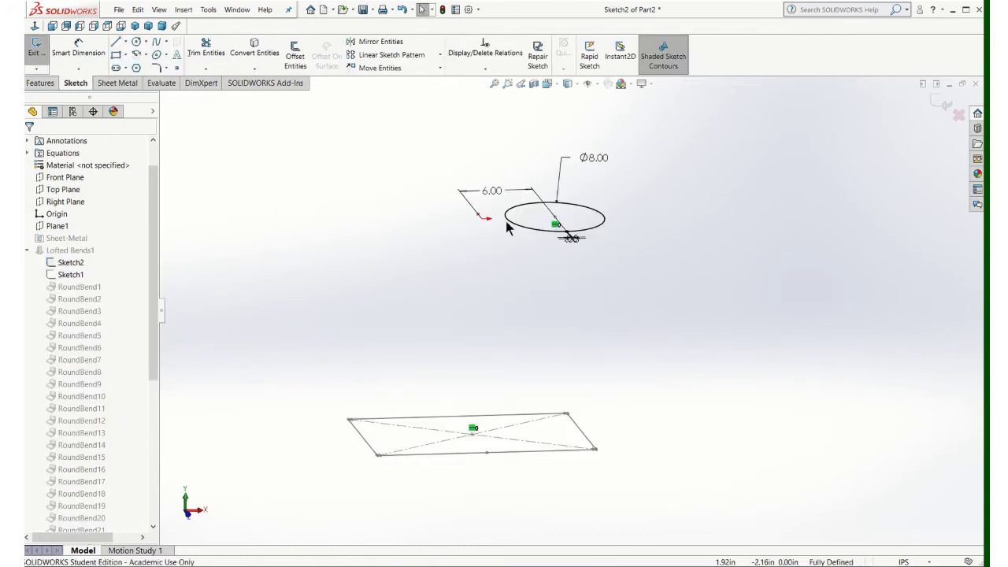
pyautogui.doubleClick(490, 190)
pyautogui.click(490, 193)
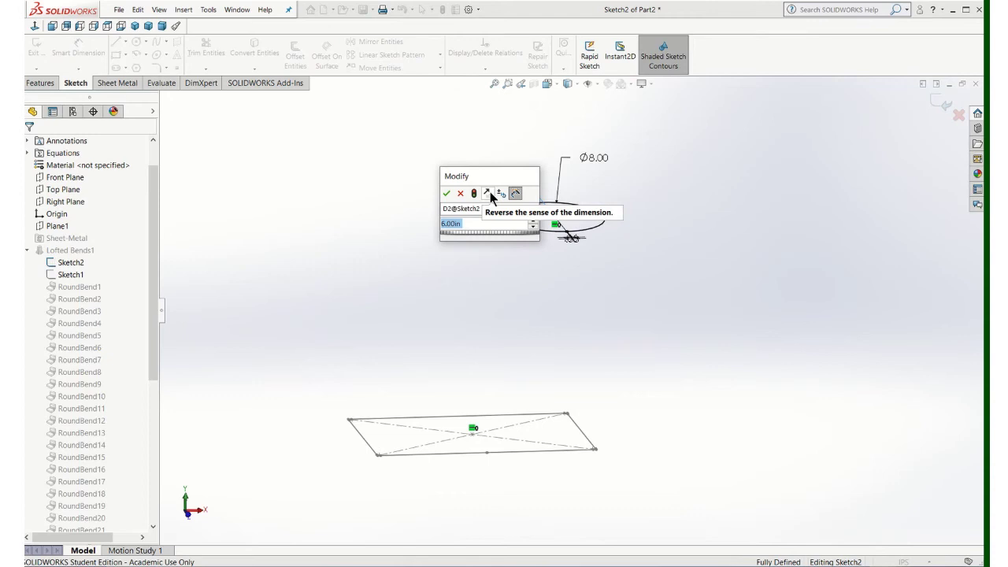
pyautogui.write('8')
pyautogui.press('Return')
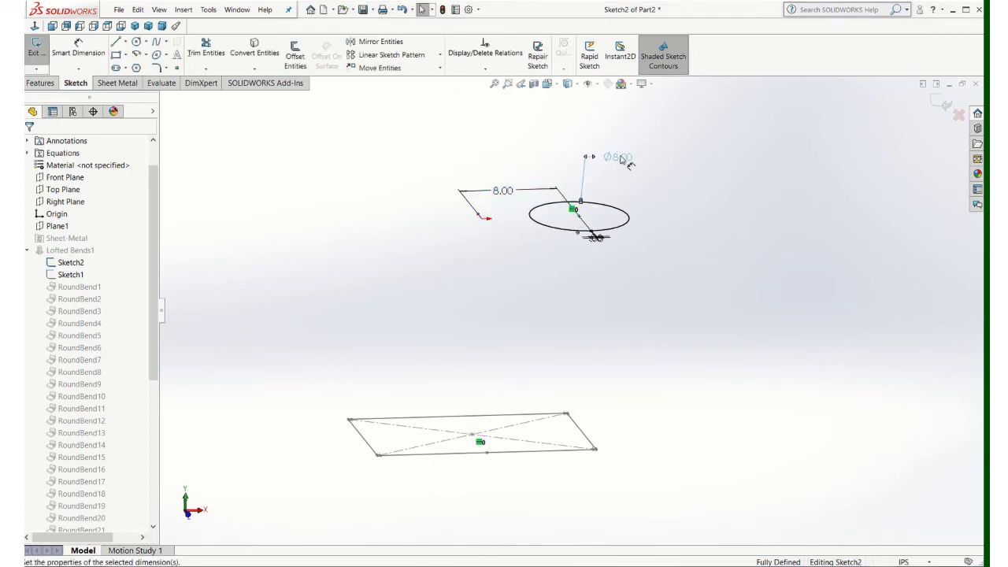
pyautogui.doubleClick(621, 159)
pyautogui.write('7')
pyautogui.press('Return')
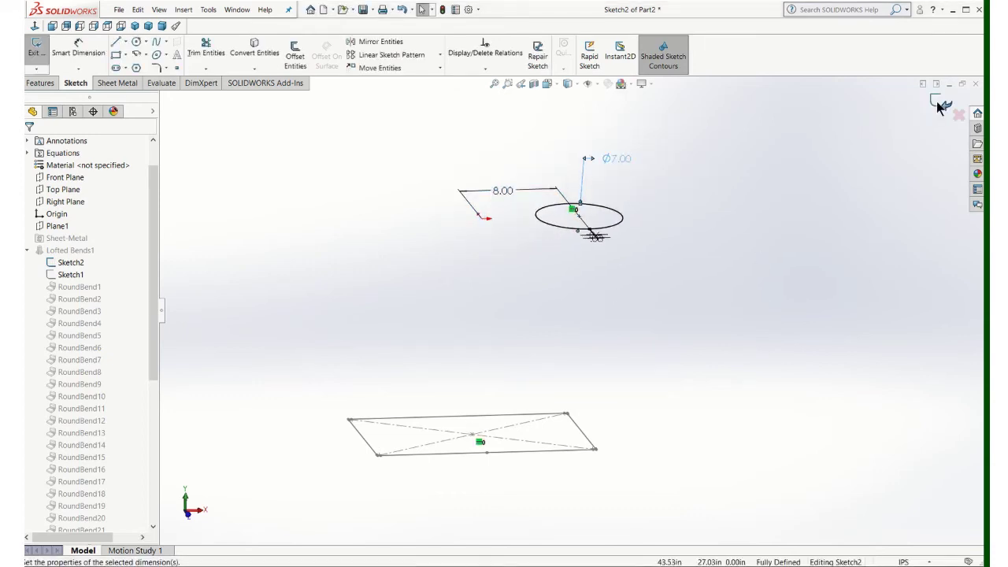
pyautogui.click(941, 103)
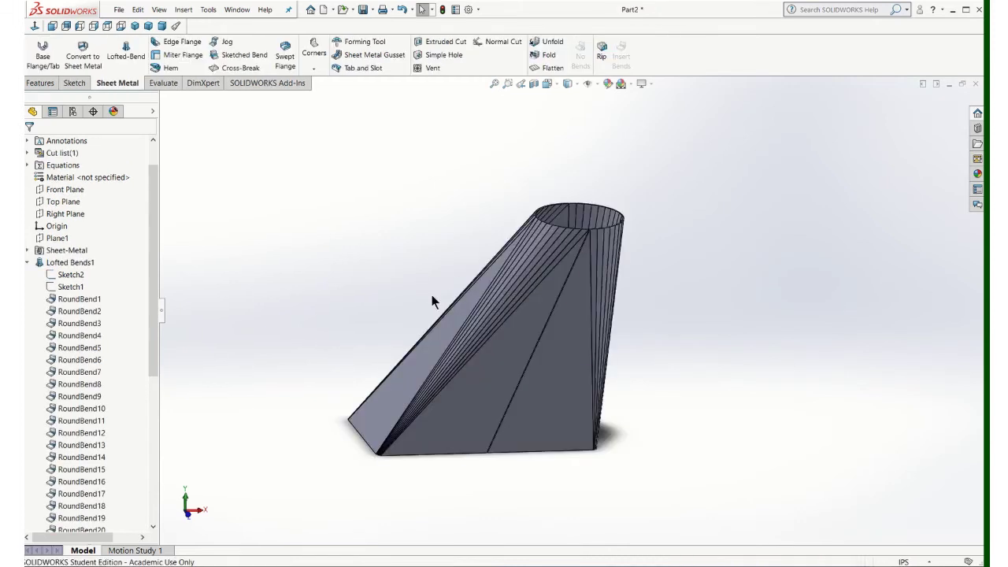
pyautogui.moveTo(568, 344); pyautogui.dragTo(164, 290, button='middle')
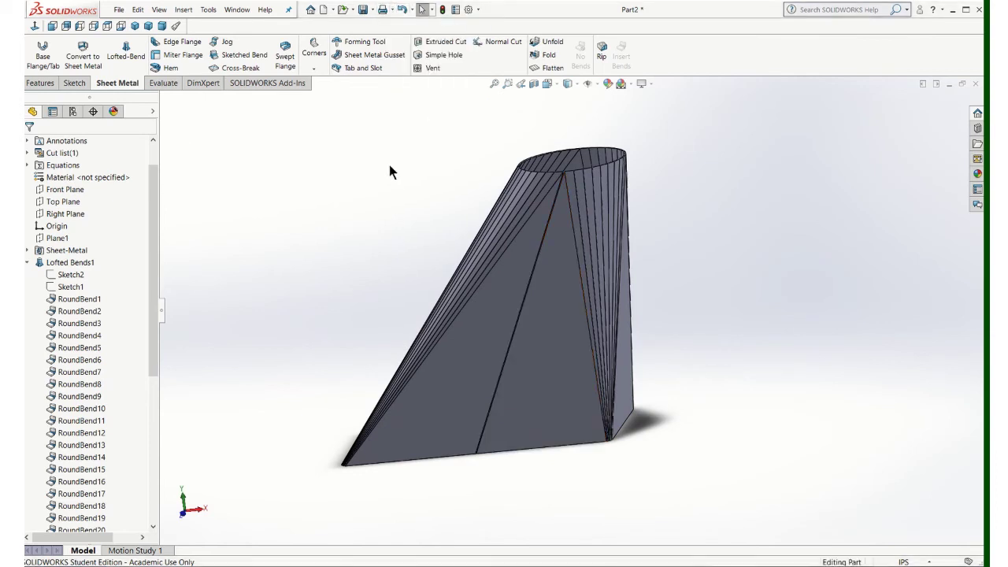
pyautogui.click(402, 10)
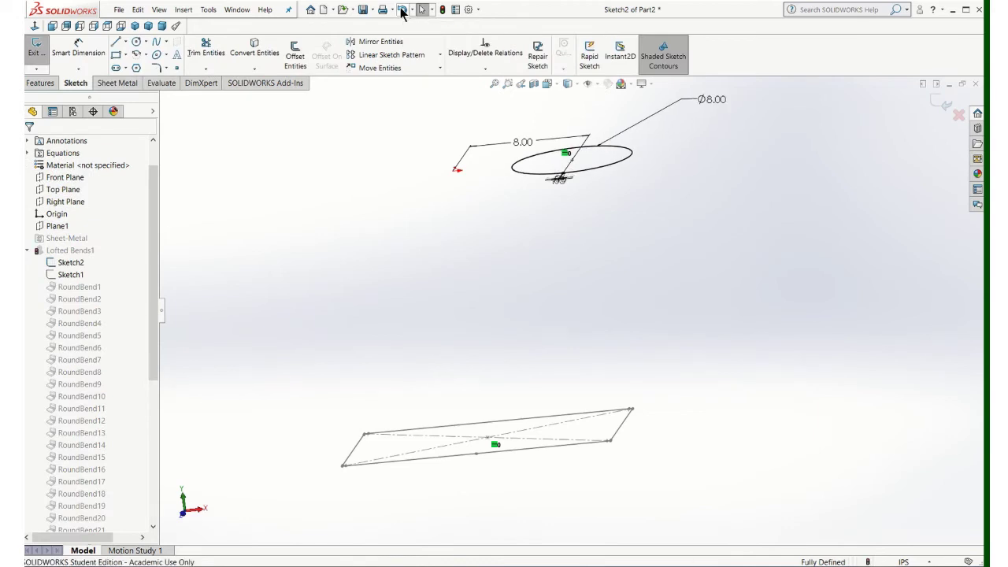
pyautogui.click(402, 9)
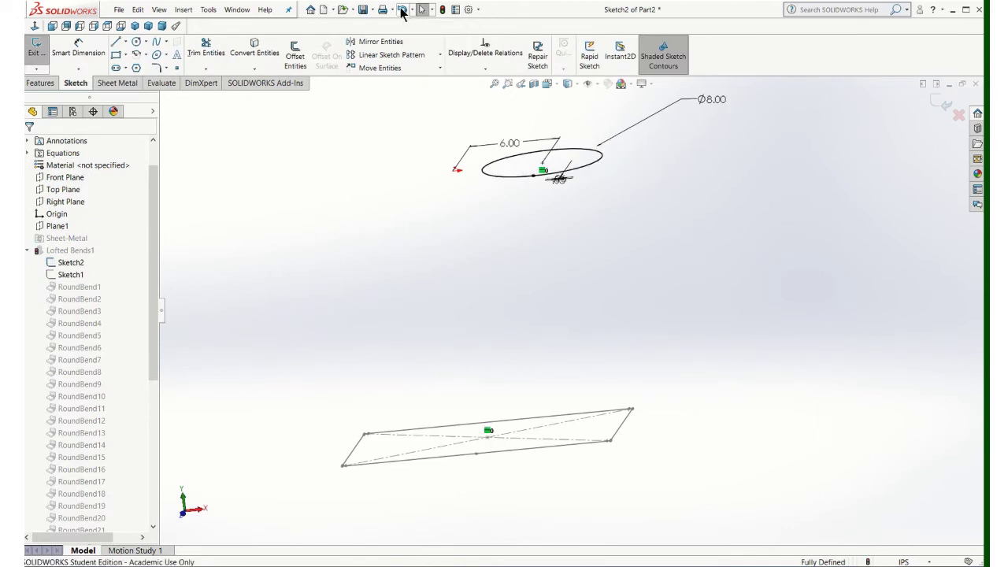
pyautogui.click(942, 104)
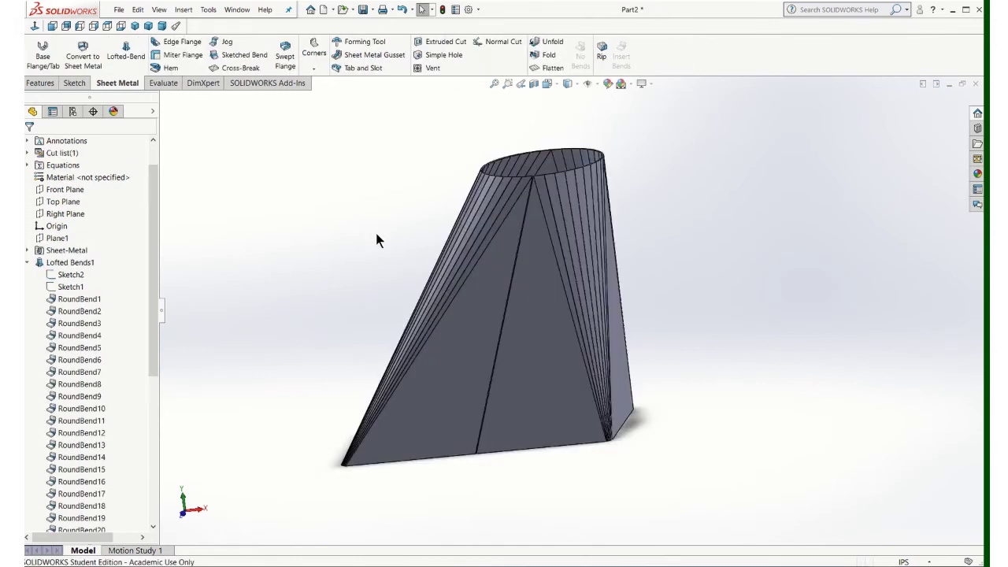
pyautogui.moveTo(507, 300); pyautogui.dragTo(290, 194, button='middle')
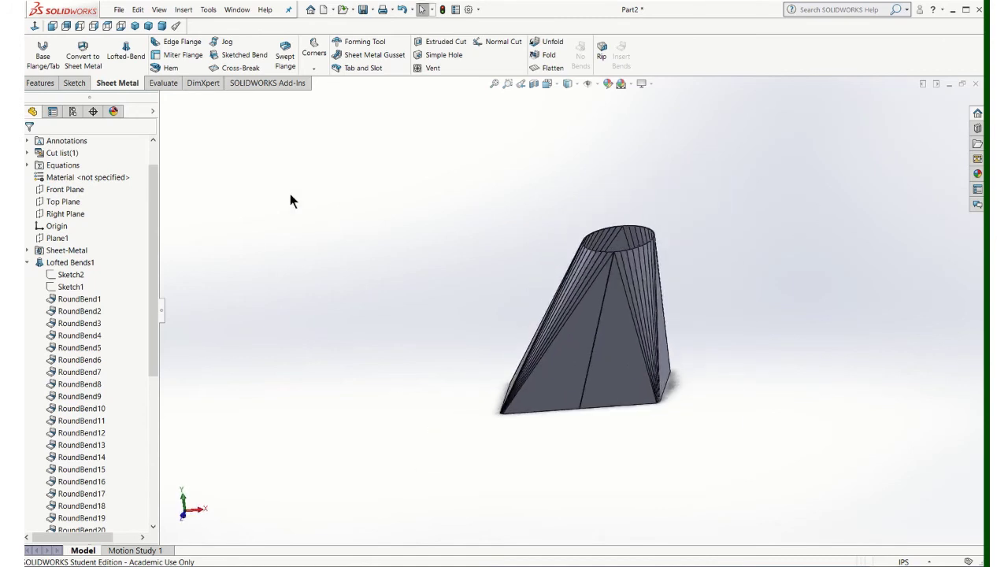
# Save the part as SQ2RND in the Sheet Metal folder with Save As.
pyautogui.click(118, 9)
pyautogui.click(148, 140)
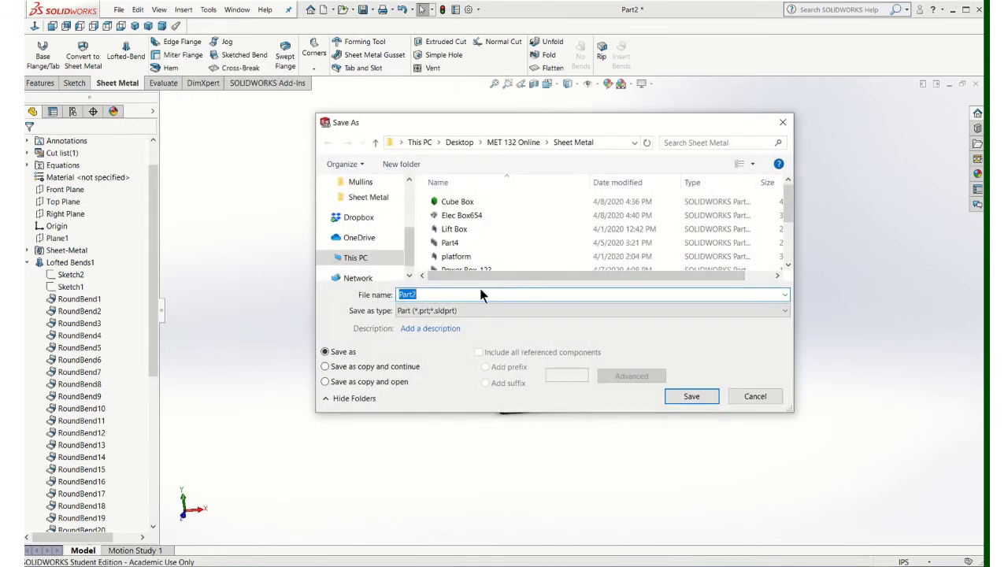
pyautogui.write('sq')
pyautogui.press('BackSpace')
pyautogui.press('BackSpace')
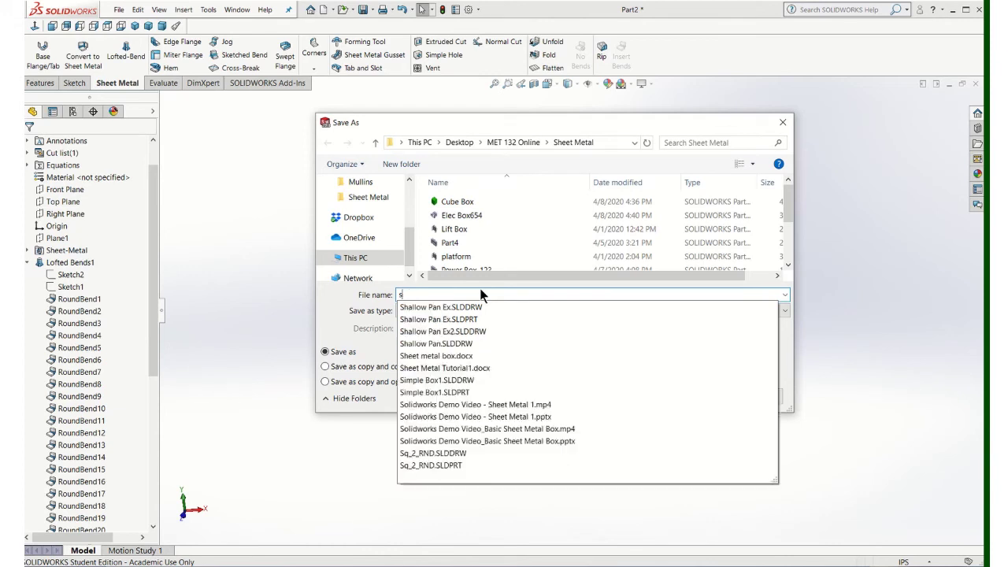
pyautogui.write('SQ')
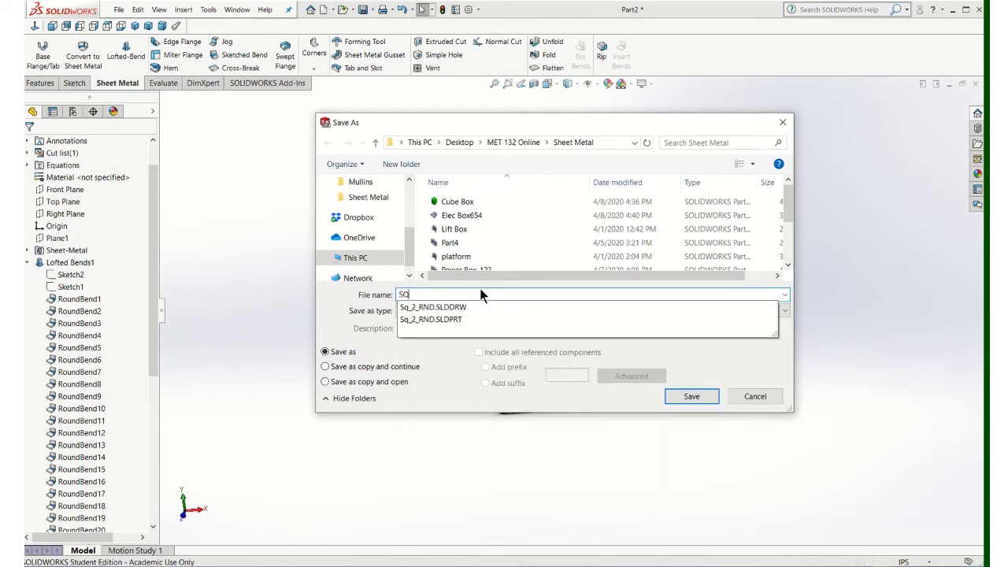
pyautogui.write('2RND')
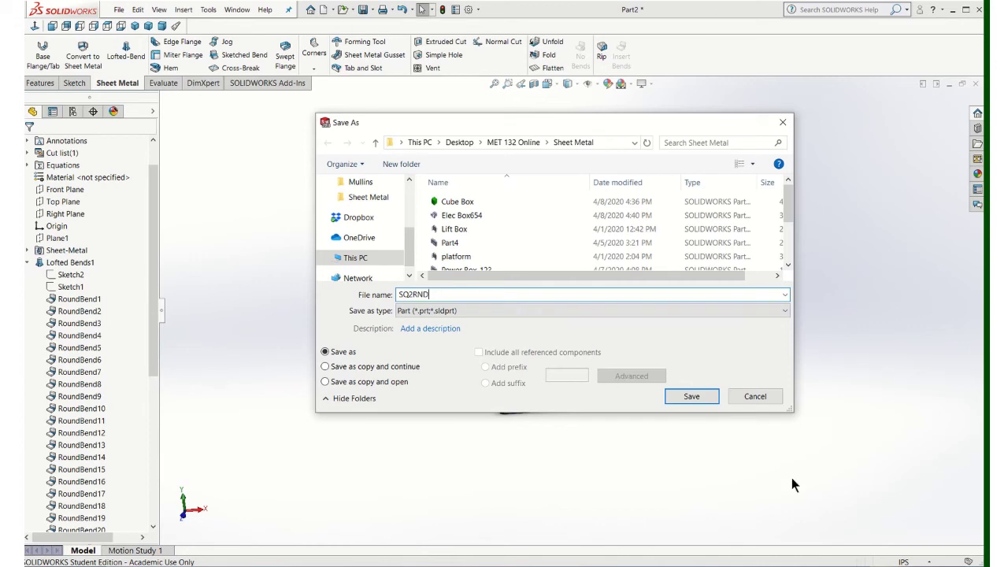
pyautogui.click(693, 397)
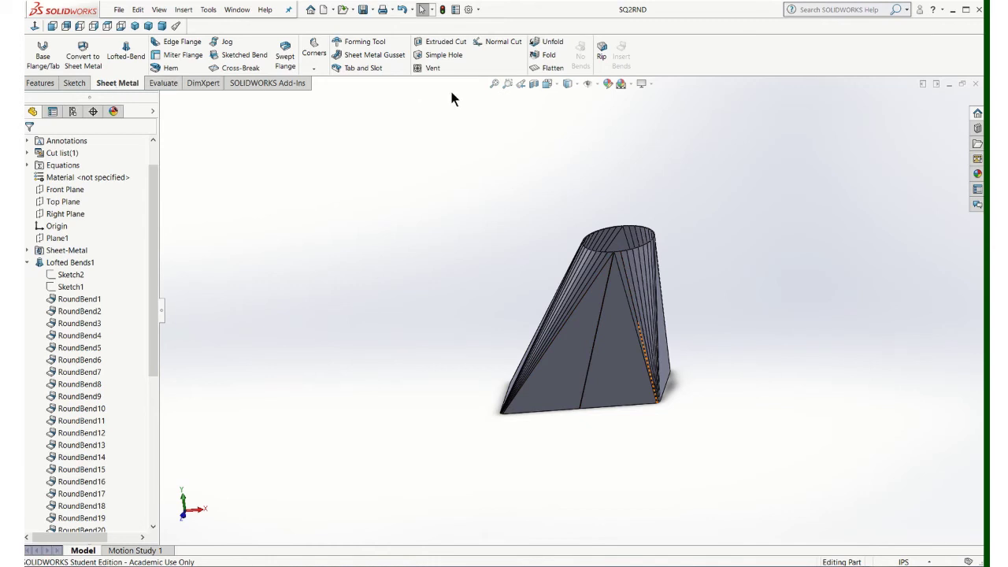
# Flatten the duct, view the flat pattern from the Front, then fold it back.
pyautogui.click(540, 69)
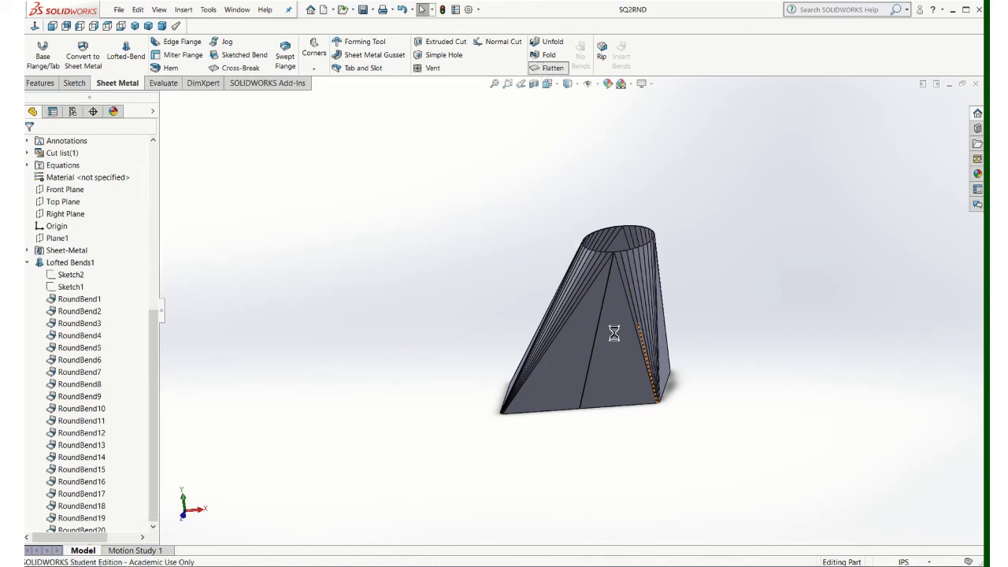
pyautogui.moveTo(619, 339); pyautogui.dragTo(543, 225, button='middle')
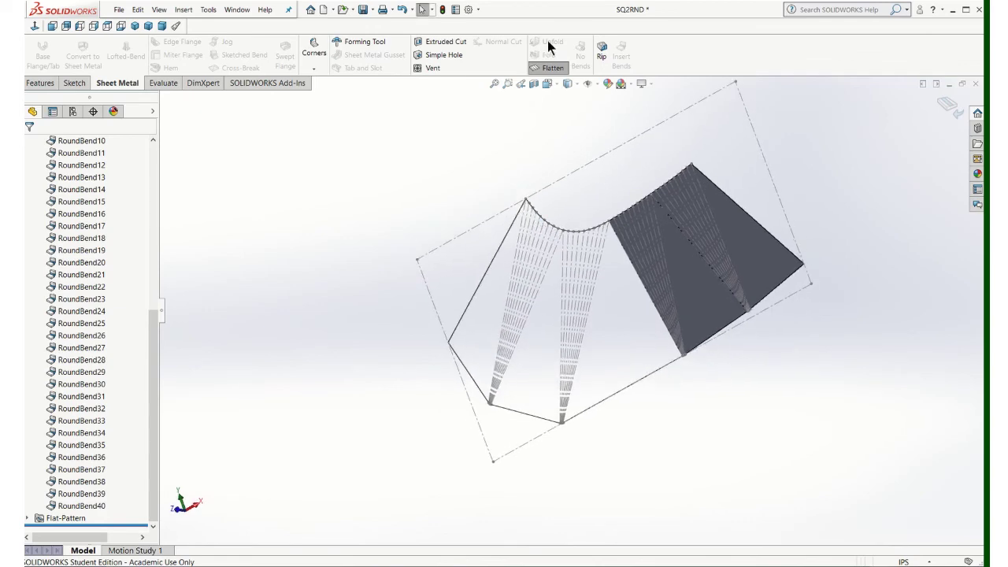
pyautogui.click(546, 85)
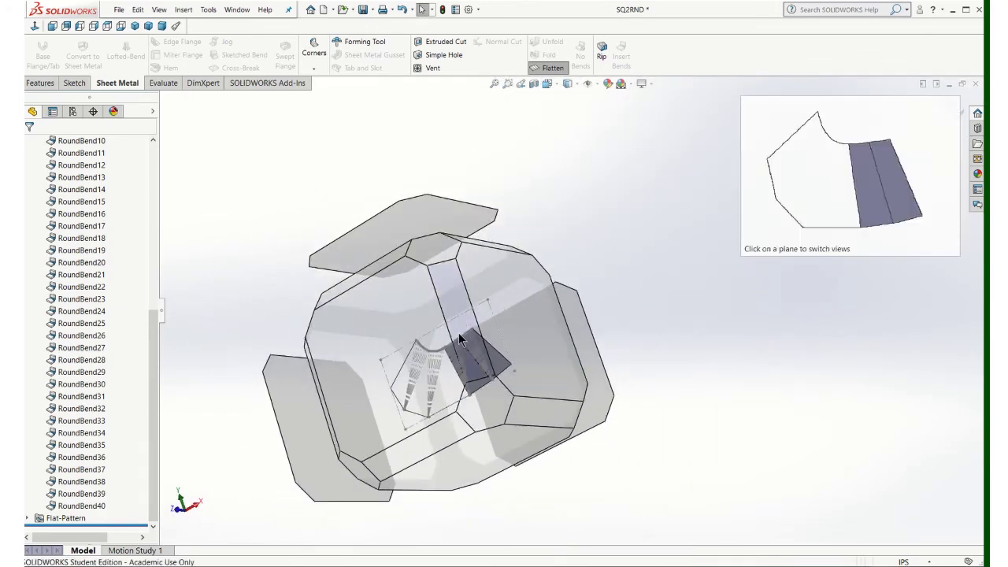
pyautogui.click(420, 340)
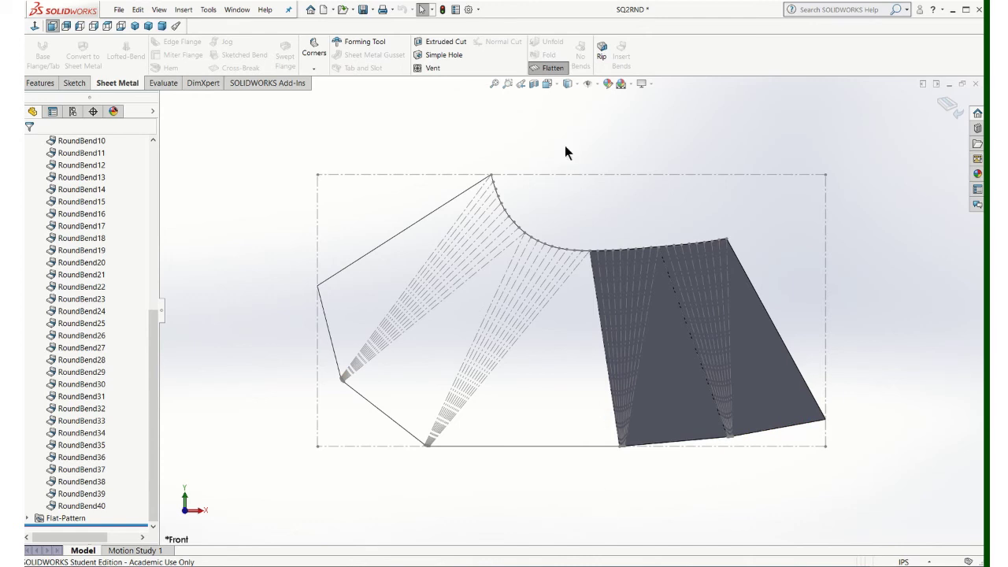
pyautogui.click(545, 67)
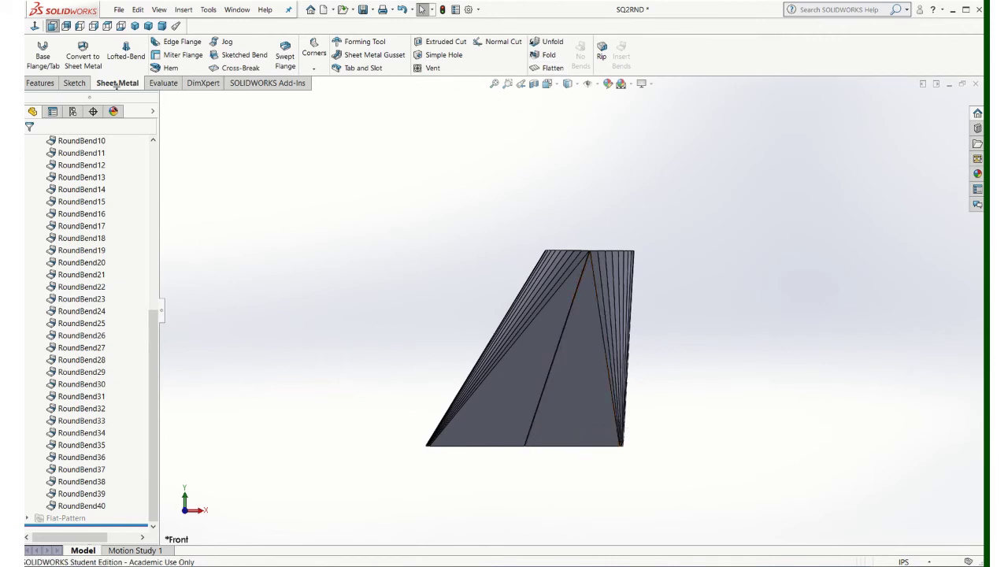
# Create a new drawing using the default B-size sheet format.
pyautogui.click(118, 9)
pyautogui.click(134, 26)
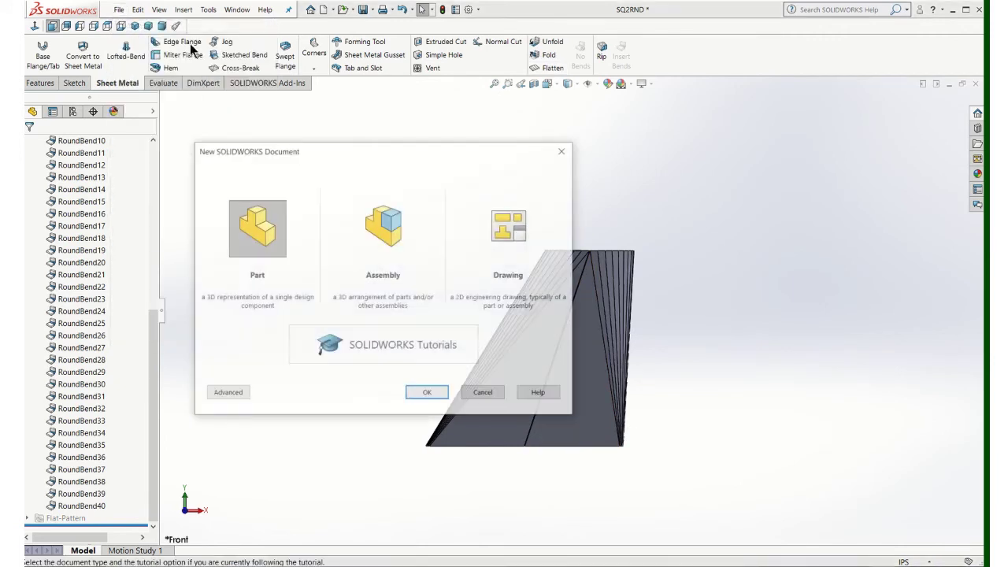
pyautogui.click(529, 240)
pyautogui.click(438, 393)
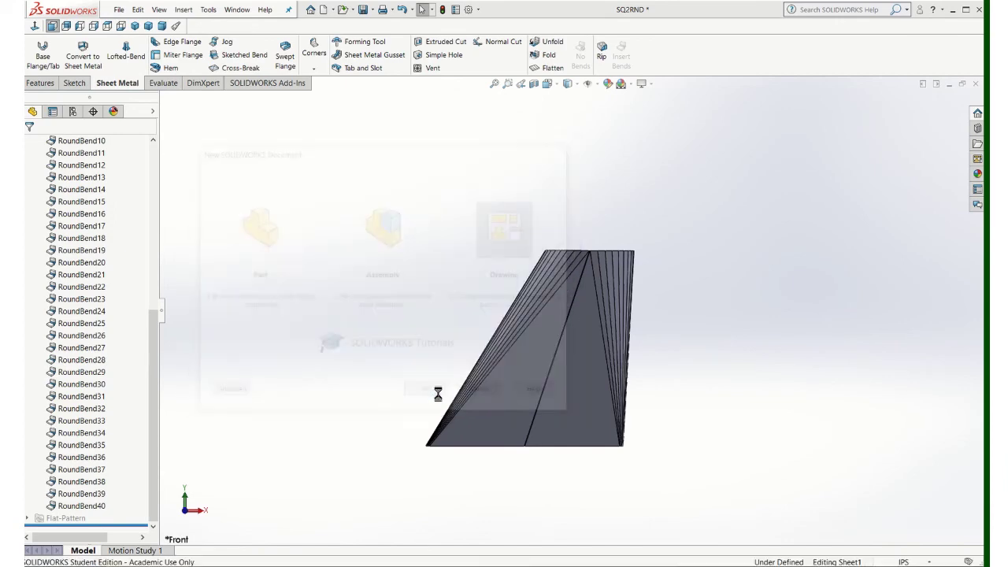
pyautogui.click(525, 369)
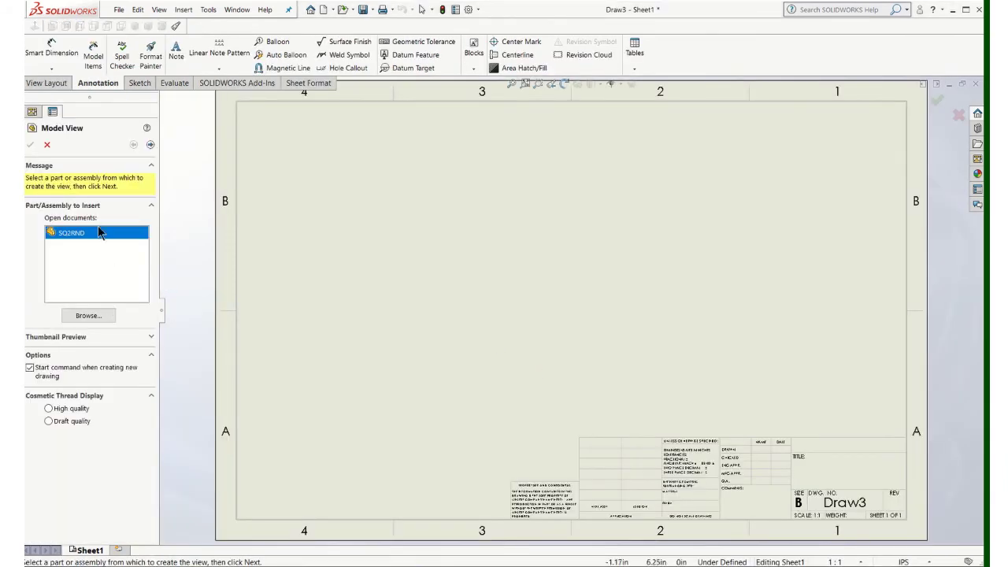
# Place a trial Top view of SQ2RND on the sheet, then delete it.
pyautogui.doubleClick(99, 233)
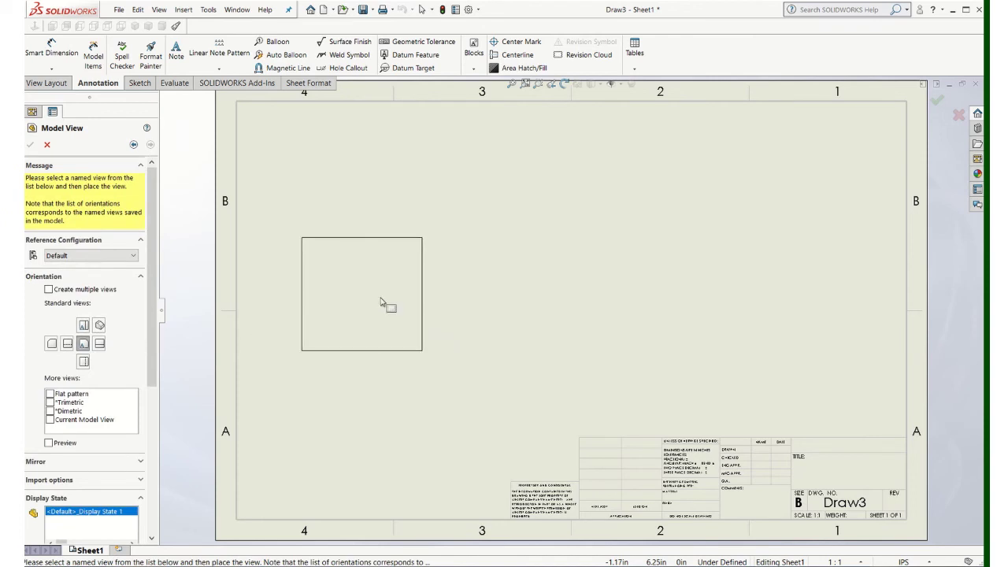
pyautogui.click(442, 324)
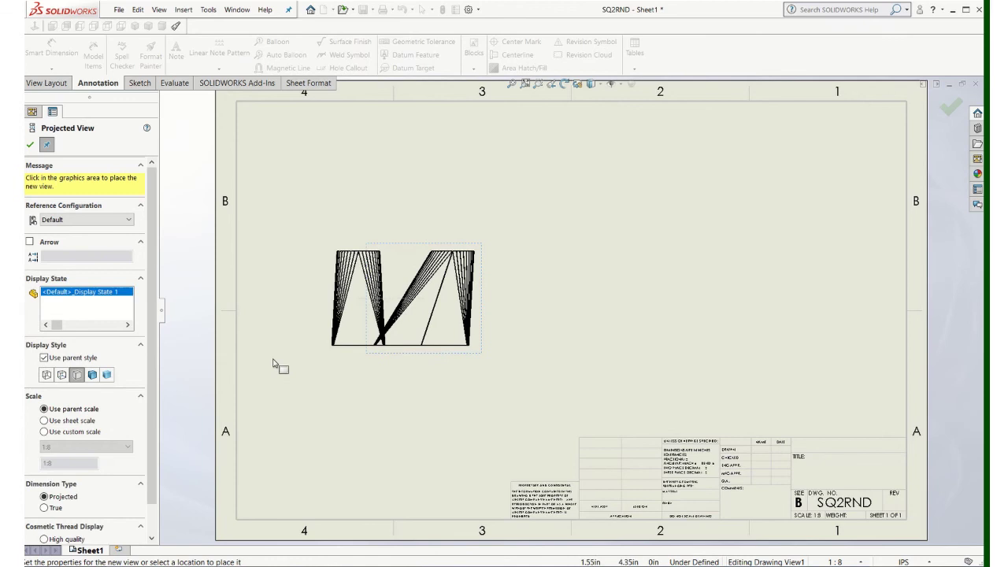
pyautogui.press('Escape')
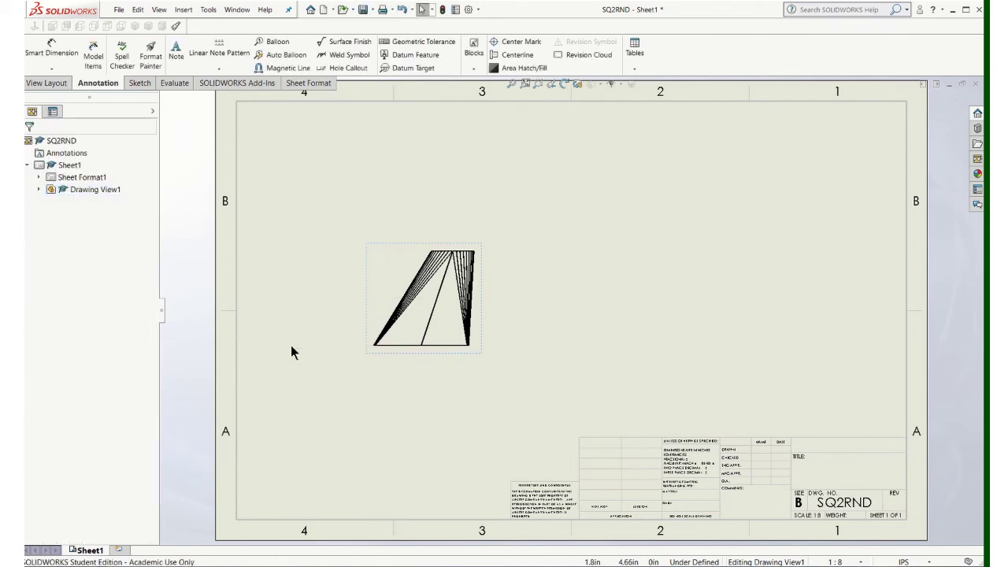
pyautogui.click(377, 353)
pyautogui.press('Delete')
pyautogui.click(582, 245)
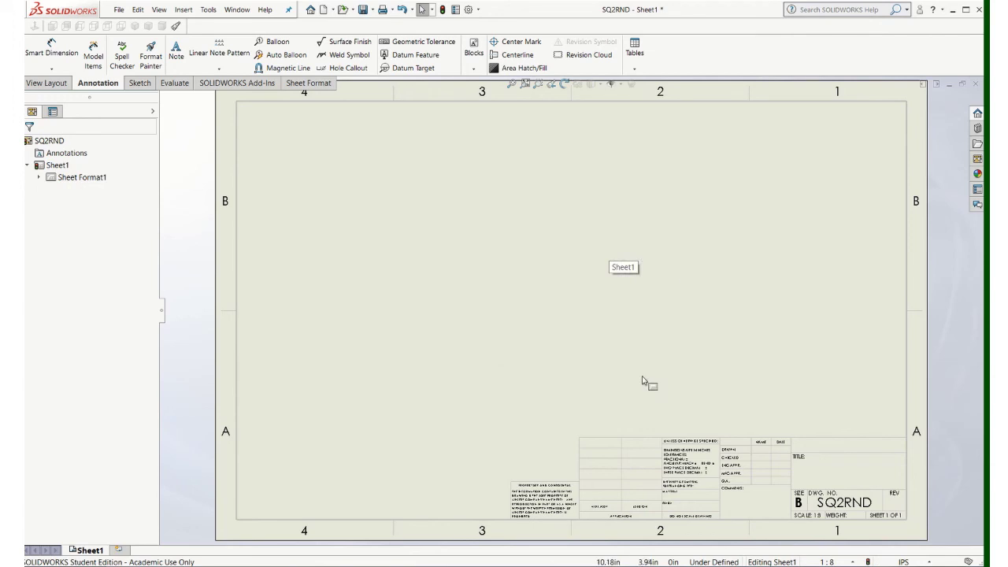
# Load SQ2RND into the View Palette and place its Flat pattern view lower left.
pyautogui.click(976, 160)
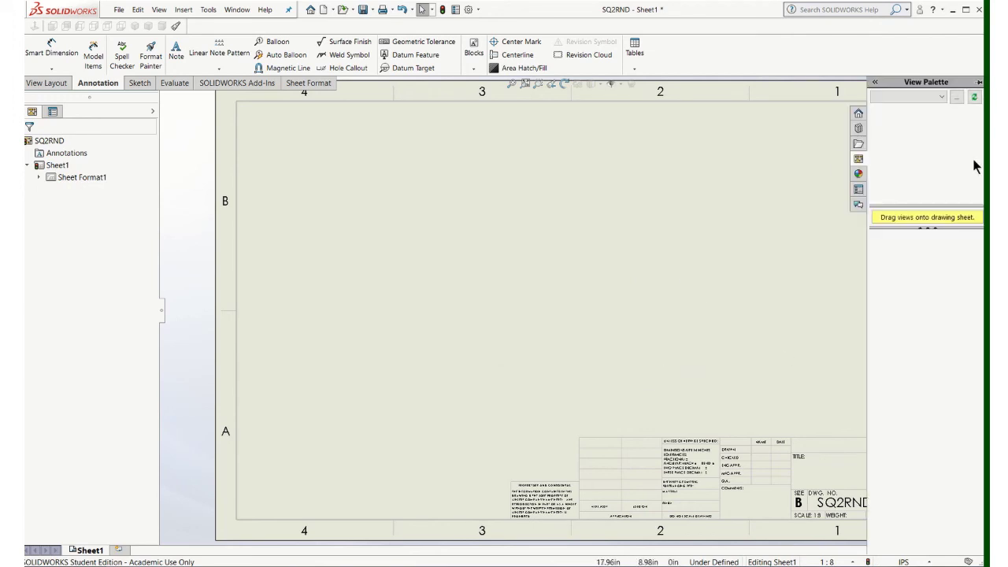
pyautogui.click(944, 95)
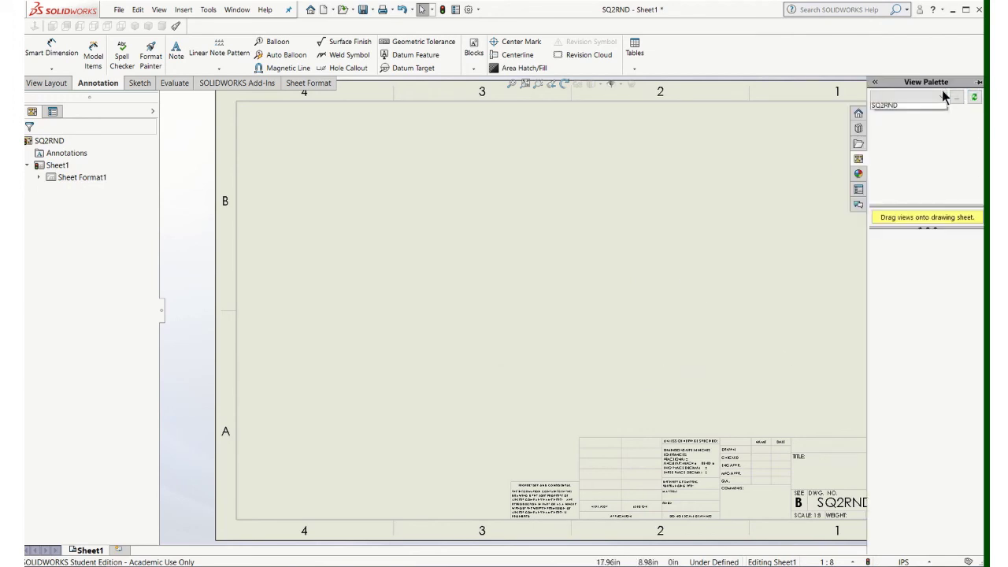
pyautogui.click(886, 108)
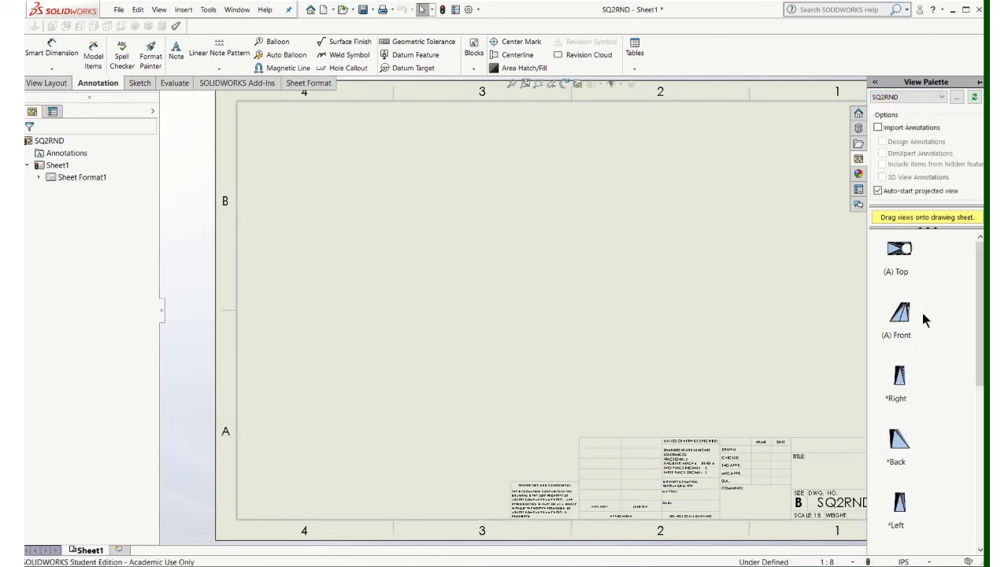
pyautogui.scroll(-5, 922, 312)
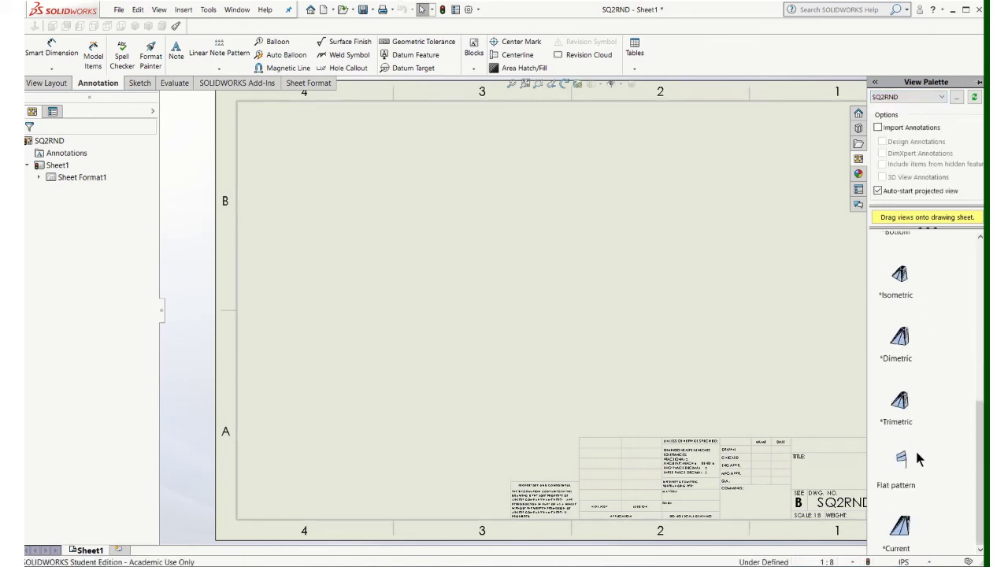
pyautogui.moveTo(903, 458)
pyautogui.mouseDown()
pyautogui.moveTo(765, 417)
pyautogui.moveTo(571, 318)
pyautogui.moveTo(452, 284)
pyautogui.moveTo(450, 266)
pyautogui.mouseUp()
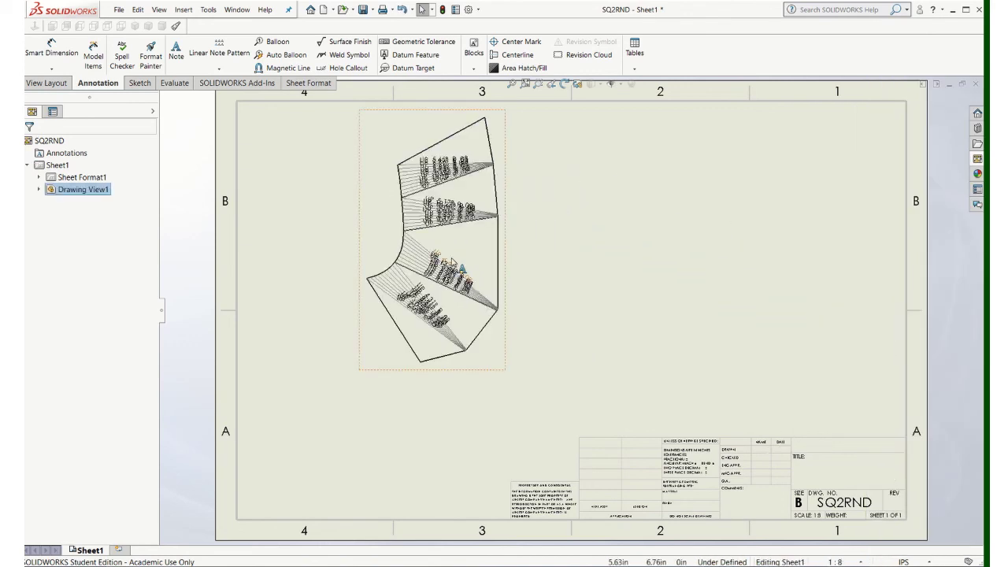
pyautogui.moveTo(404, 375); pyautogui.dragTo(366, 422)
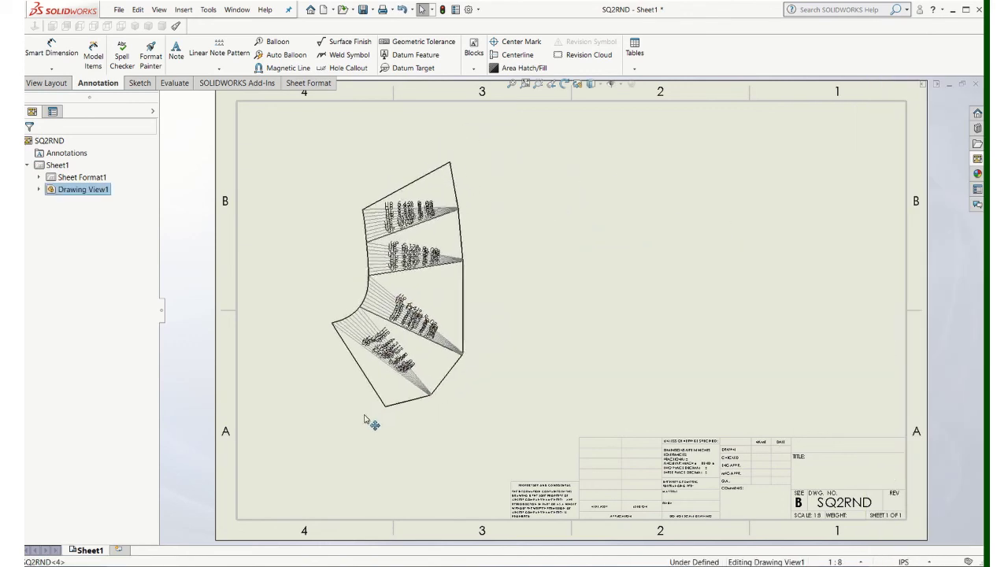
pyautogui.click(509, 366)
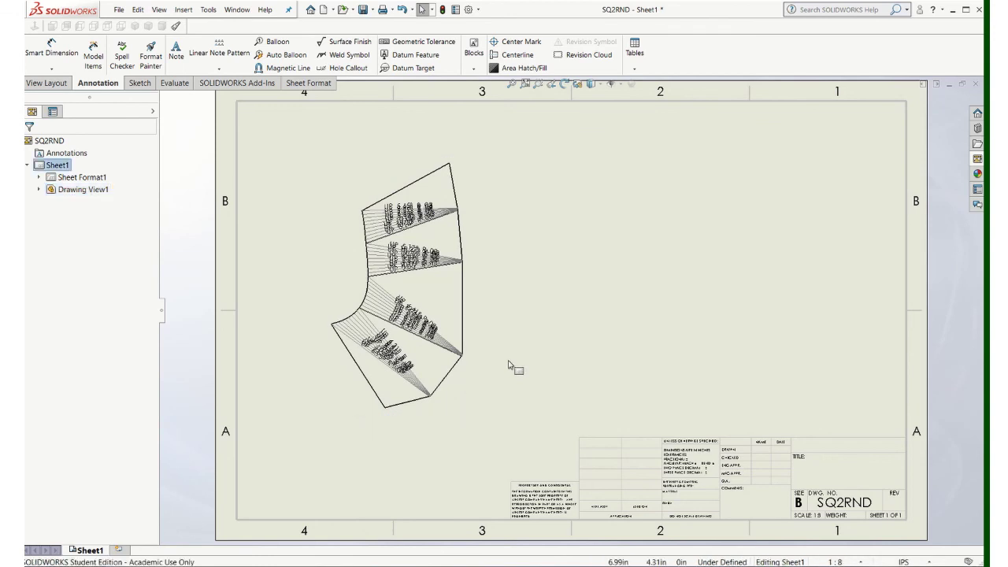
# Drag a Trimetric view of the duct onto the sheet's upper right.
pyautogui.click(976, 160)
pyautogui.scroll(-5, 981, 282)
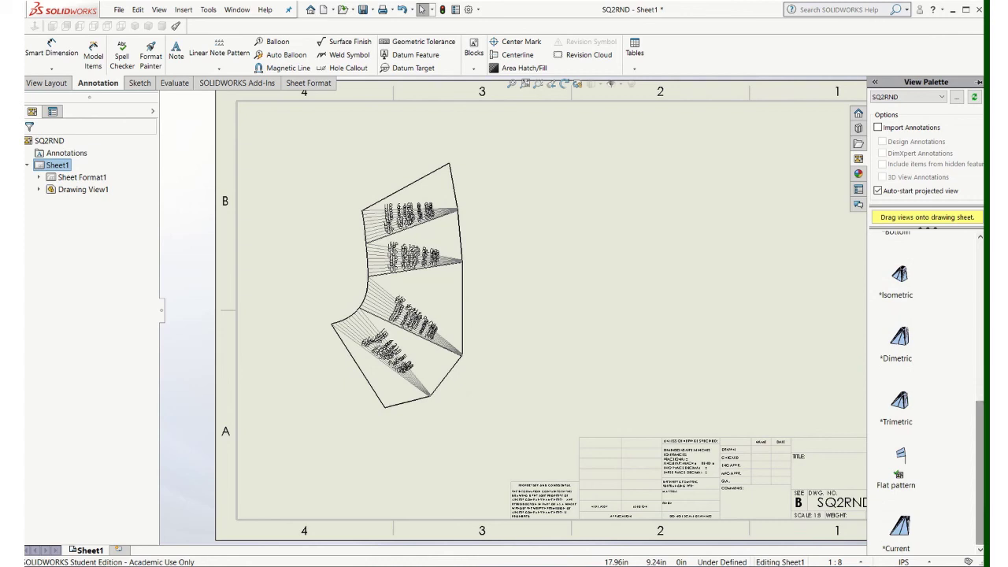
pyautogui.moveTo(916, 408); pyautogui.dragTo(706, 236)
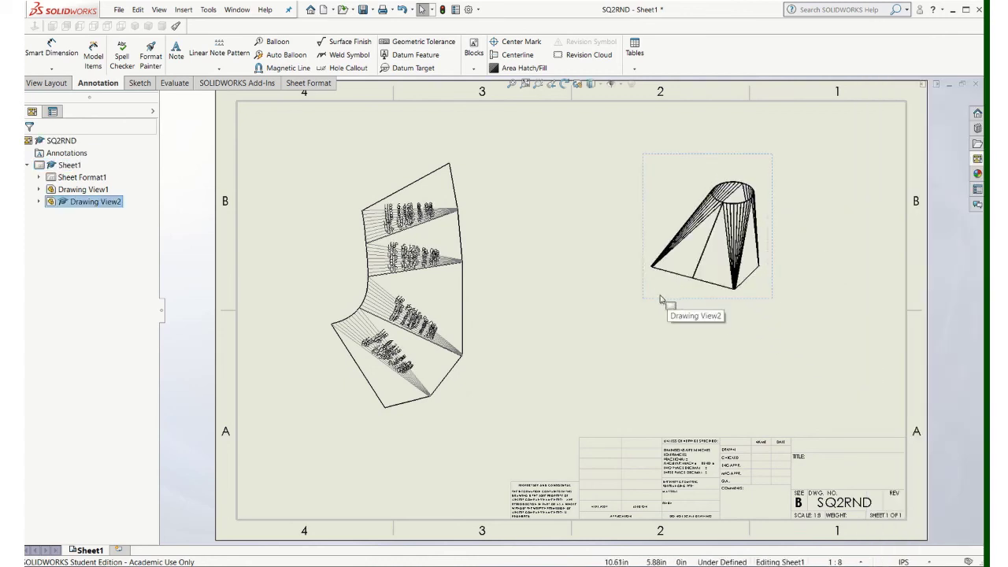
# Give the trimetric view a custom 1:4 scale and move it down and right.
pyautogui.click(543, 274)
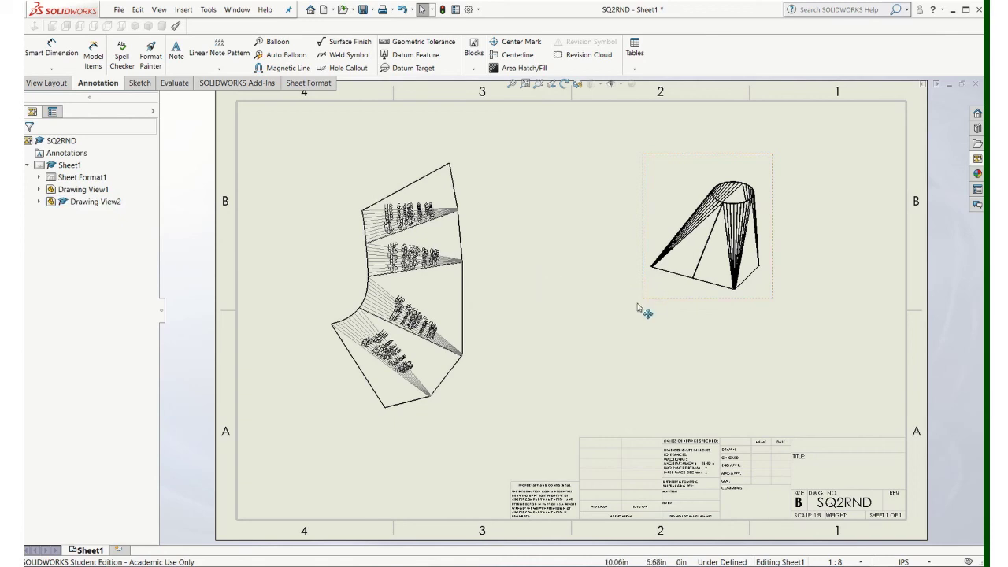
pyautogui.doubleClick(650, 293)
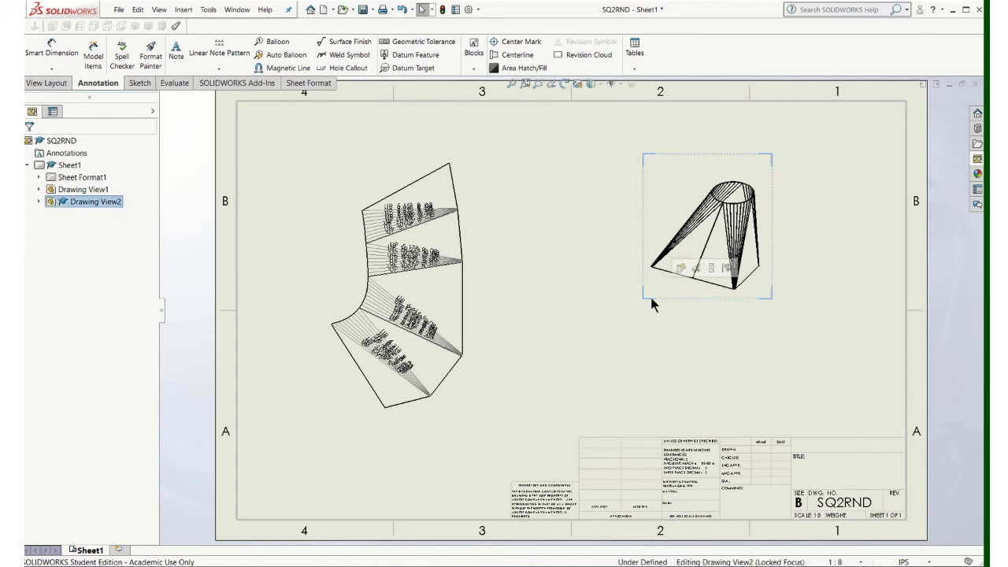
pyautogui.click(49, 112)
pyautogui.scroll(-5, 148, 310)
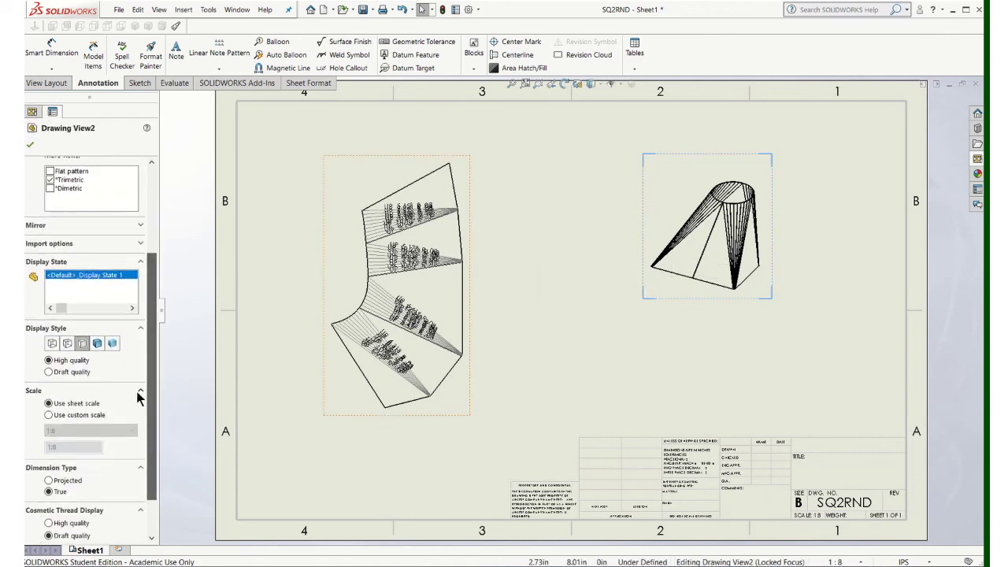
pyautogui.click(48, 415)
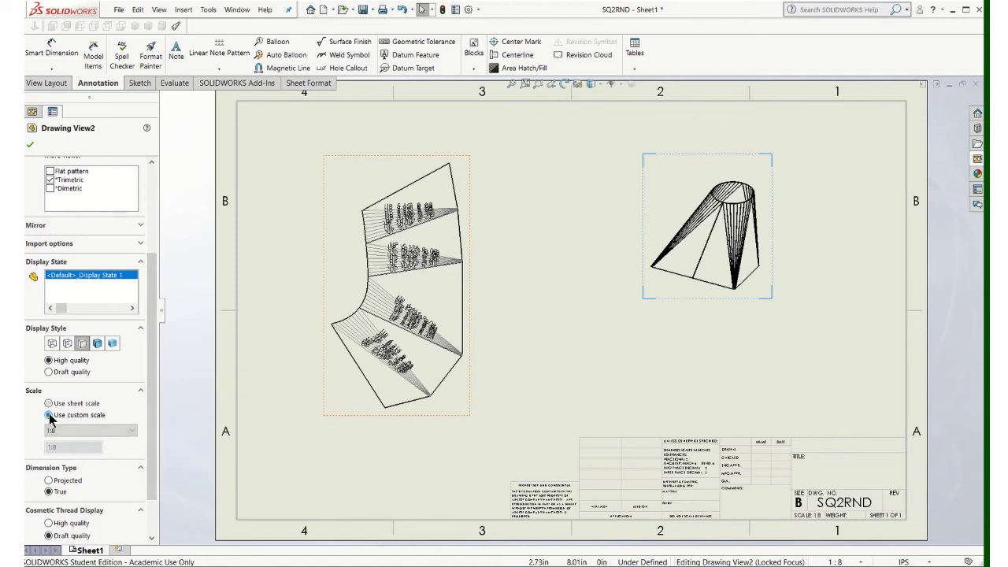
pyautogui.click(132, 430)
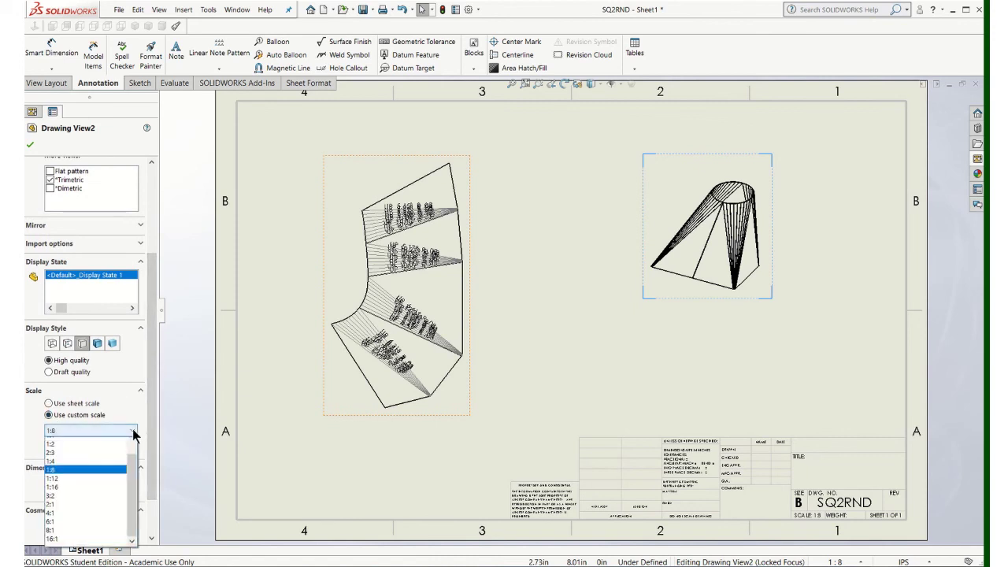
pyautogui.click(69, 468)
pyautogui.click(28, 140)
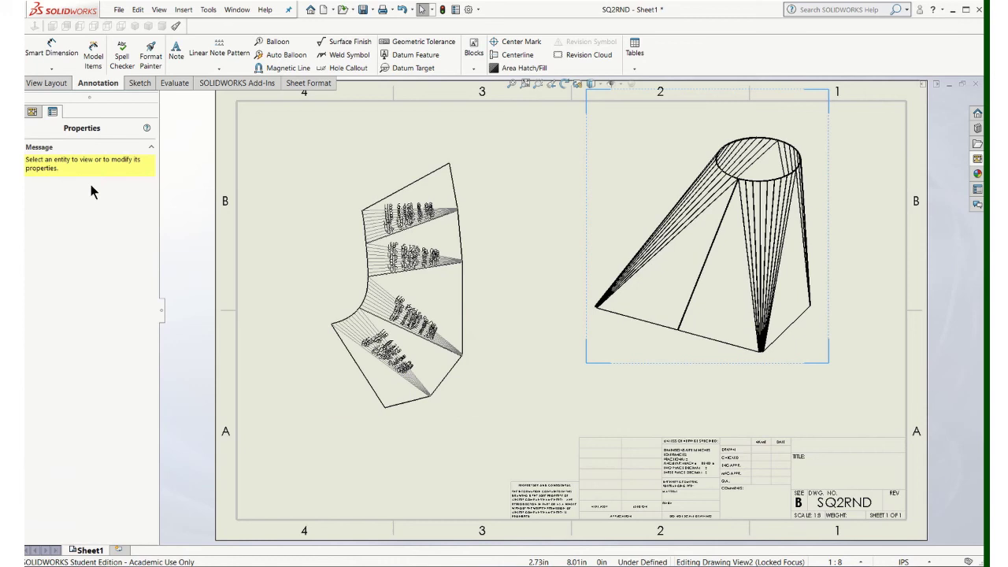
pyautogui.moveTo(628, 372)
pyautogui.mouseDown()
pyautogui.moveTo(669, 406)
pyautogui.moveTo(668, 394)
pyautogui.mouseUp()
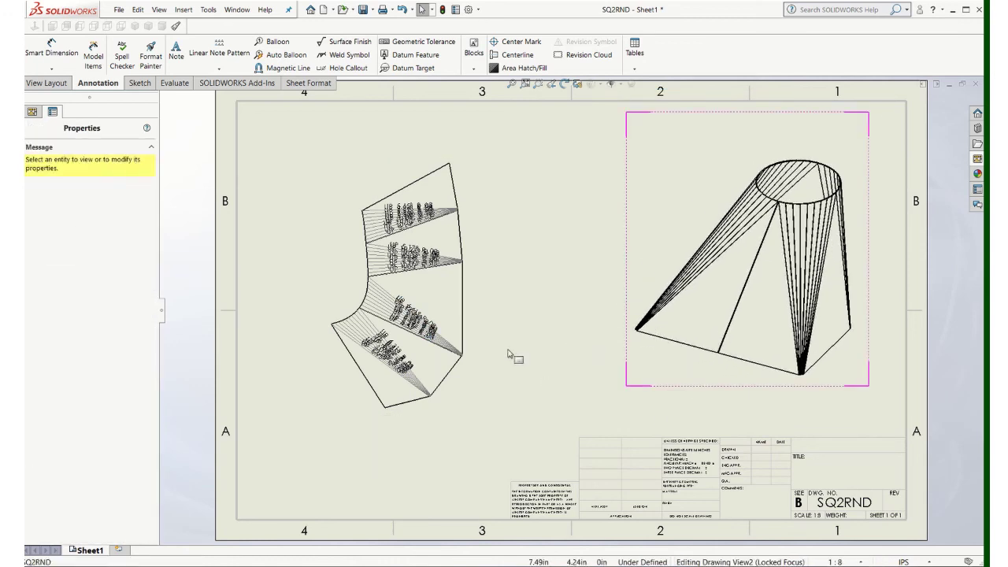